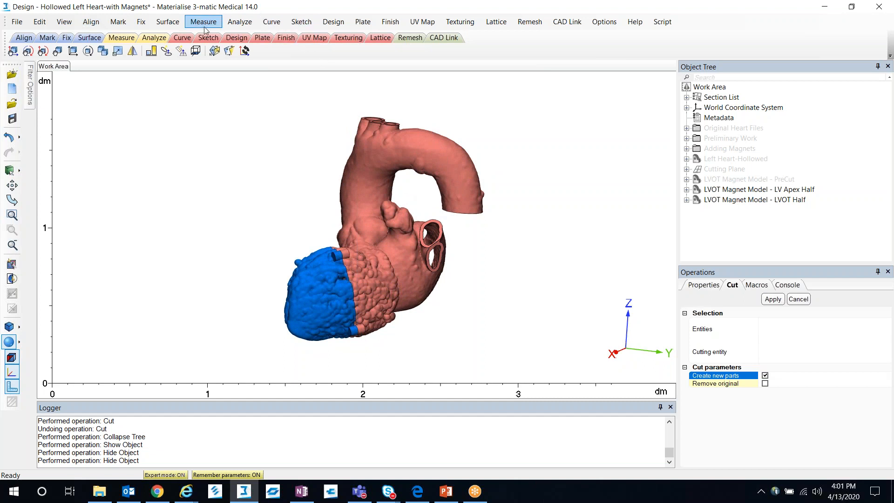
- Hide the LVOT Magnet Model - LV Apex Half and examine the magnet holders on the cut face of the LVOT half
right_click_drag(454, 271, 373, 300)
scroll(371, 297, "up", 3)
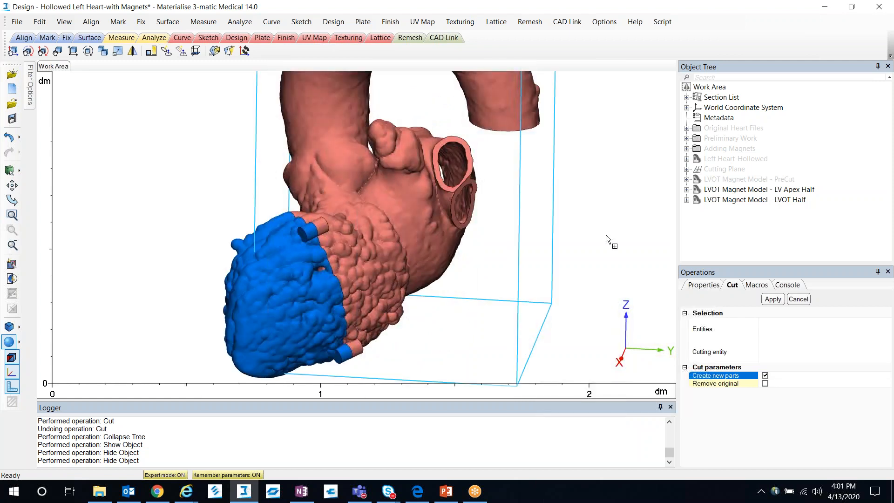
right_click(794, 191)
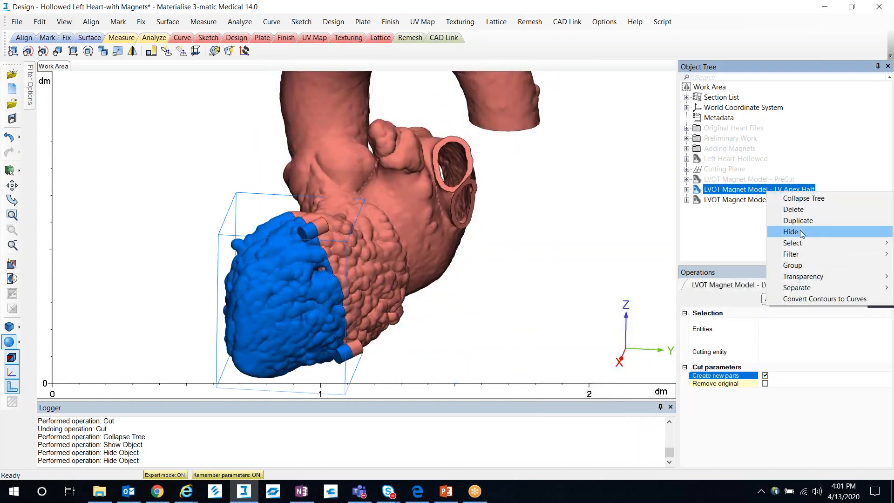
left_click(800, 231)
right_click_drag(314, 286, 373, 207)
scroll(368, 213, "up", 4)
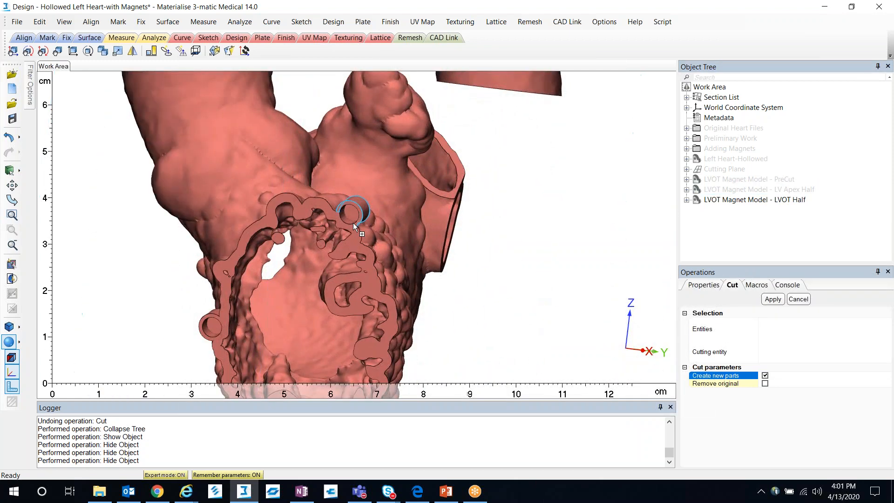
middle_click_drag(353, 222, 405, 161)
right_click_drag(230, 291, 275, 294)
middle_click_drag(471, 363, 469, 265)
scroll(469, 265, "down", 2)
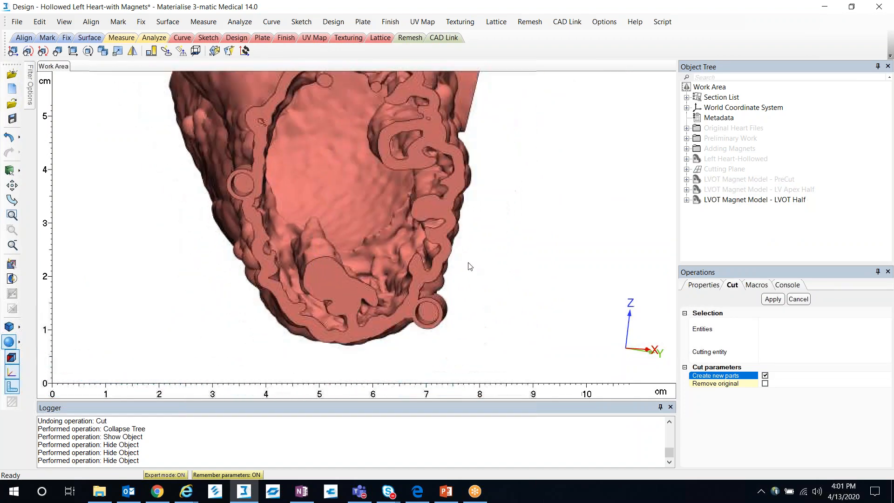
- Show Magnet 1, Magnet 2 and Magnet 3 from the Adding Magnets group and examine how they sit in the holders
left_click(688, 149)
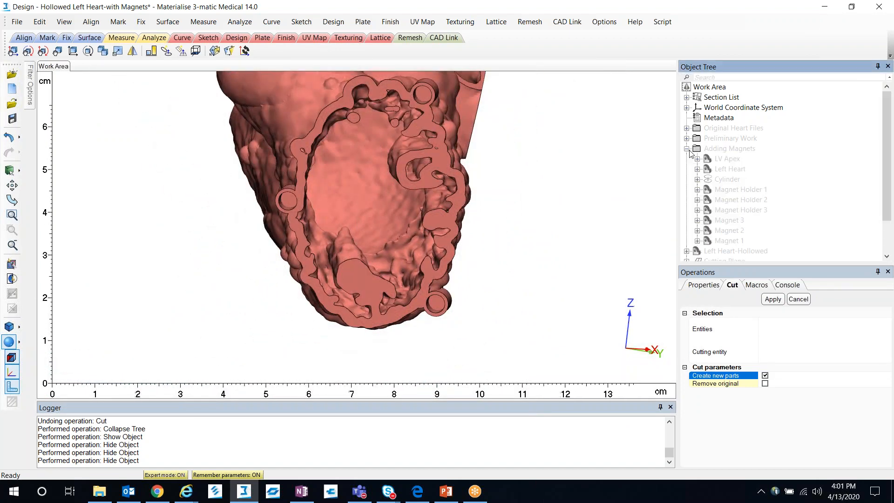
right_click(736, 223)
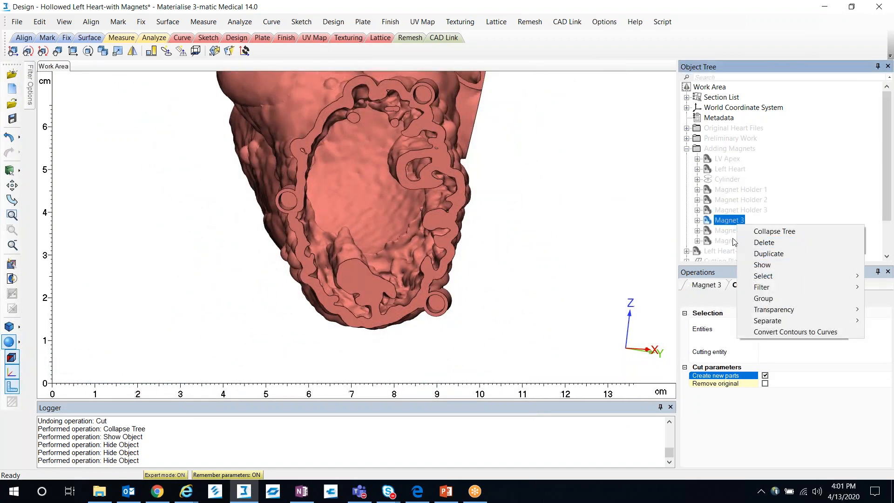
left_click(731, 239, "shift")
right_click(731, 237)
left_click(758, 278)
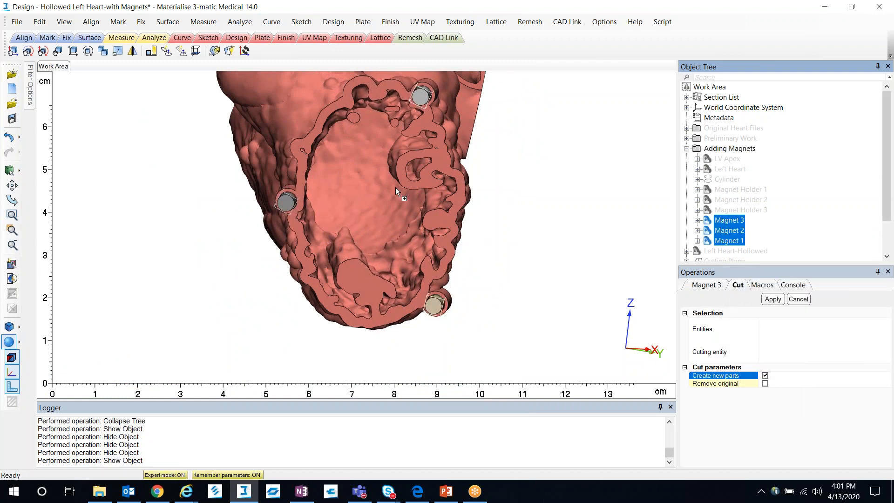
middle_click_drag(394, 199, 385, 248)
right_click_drag(385, 248, 217, 201)
scroll(220, 157, "up", 1)
middle_click_drag(220, 157, 326, 147)
scroll(326, 147, "down", 1)
right_click_drag(304, 192, 350, 194)
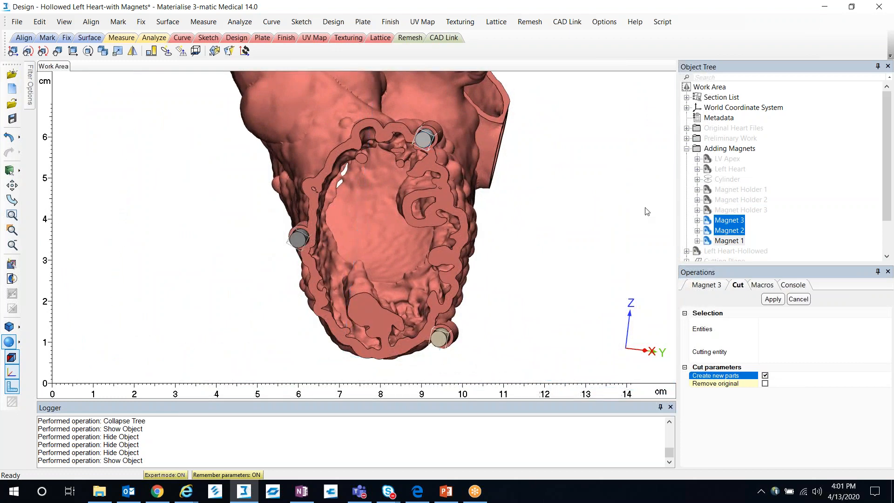
scroll(426, 141, "up", 2)
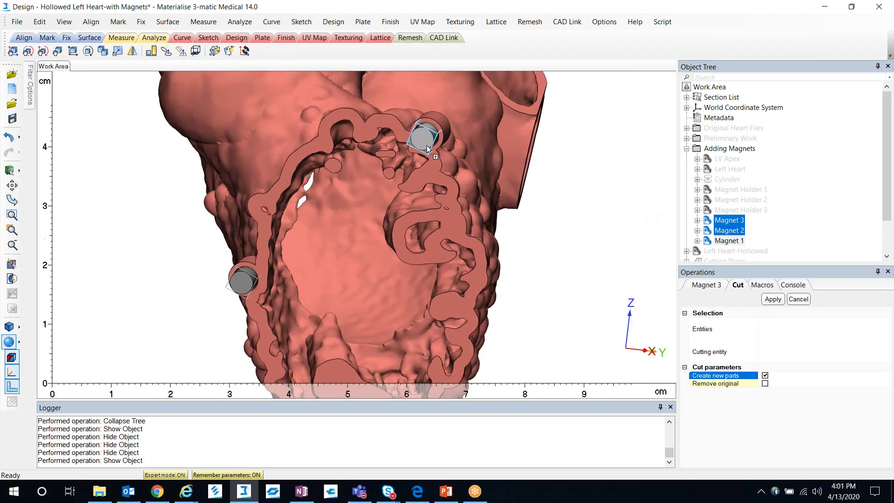
- Hide the three magnets and collapse the Adding Magnets group
right_click(730, 231)
left_click(754, 266)
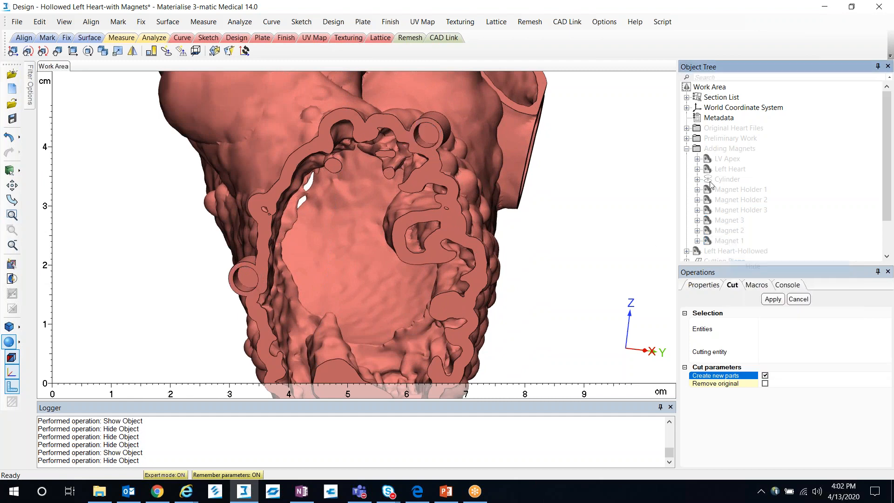
right_click(724, 150)
left_click(759, 159)
- Hide the LVOT Magnet Model - LVOT Half and show Left Heart-Hollowed together with the Cutting Plane
right_click(756, 201)
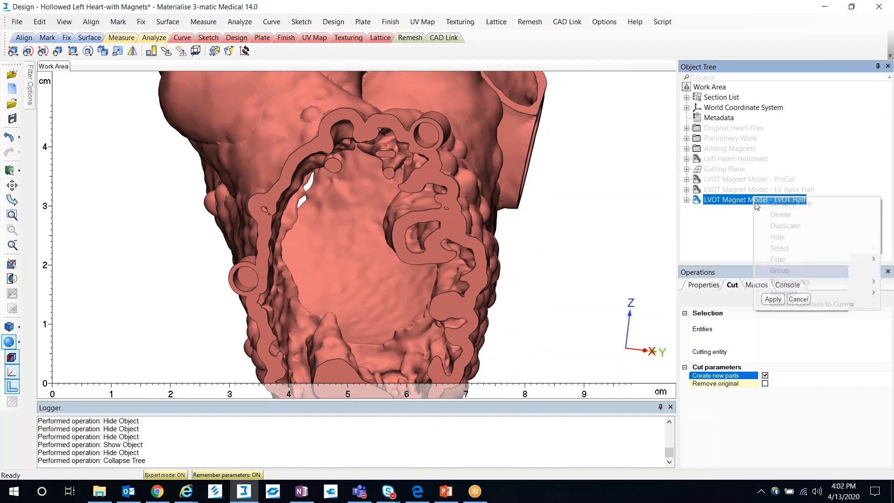
left_click(777, 237)
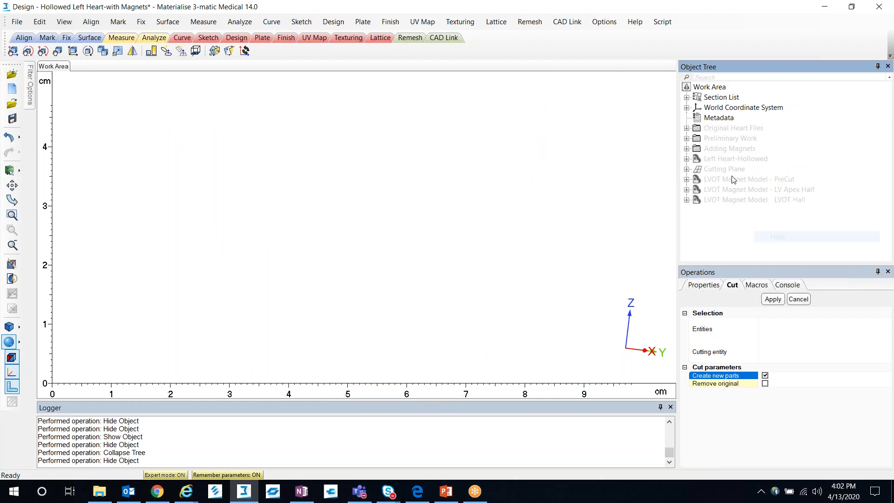
right_click(736, 158)
left_click(757, 199)
mouse_move(307, 251)
right_mouse_down()
mouse_move(283, 279)
mouse_move(413, 334)
mouse_move(353, 334)
mouse_move(314, 294)
mouse_move(325, 308)
mouse_move(376, 261)
mouse_move(399, 275)
mouse_move(401, 291)
mouse_move(396, 265)
mouse_move(435, 206)
mouse_move(380, 216)
right_mouse_up()
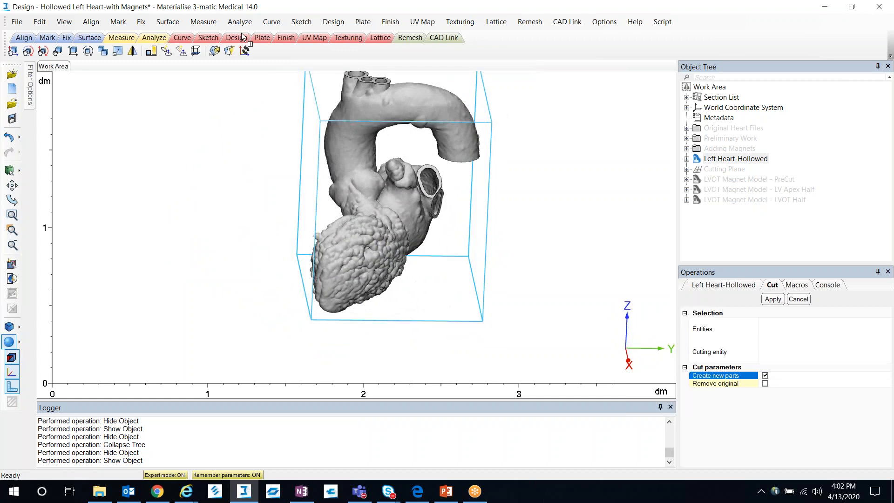
right_click(725, 170)
left_click(754, 210)
right_click_drag(361, 214, 289, 97)
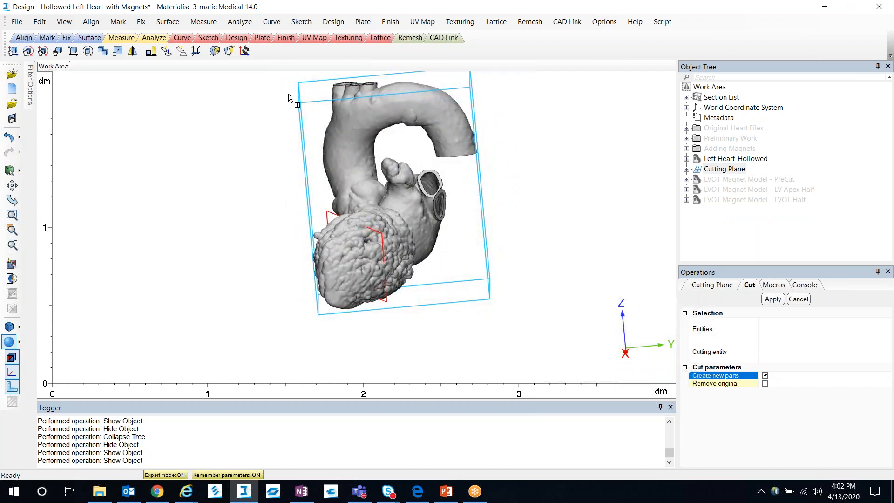
- Create a datum plane with the 3 Points method, picking three points on the aortic arch of Left Heart-Hollowed
left_click(240, 21)
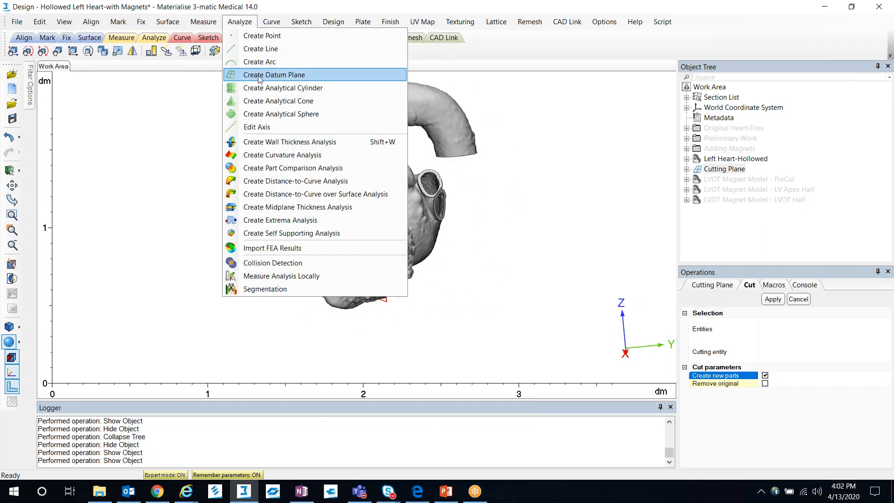
mouse_move(333, 22)
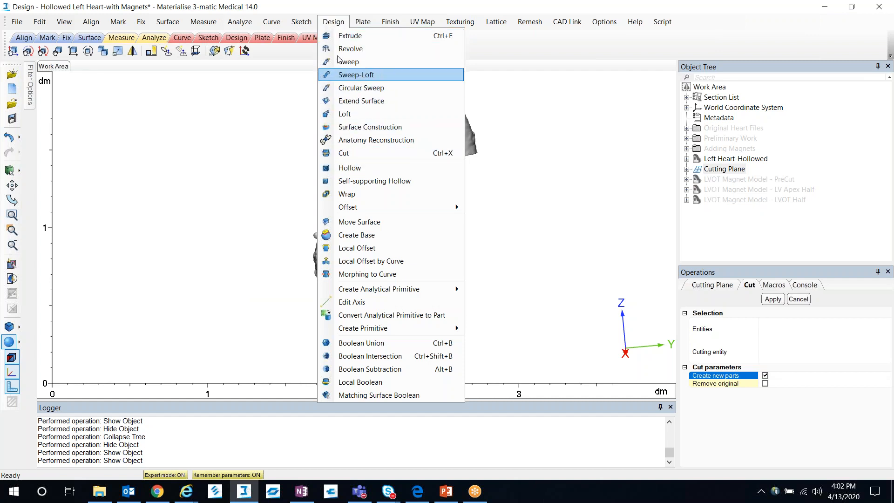
mouse_move(383, 291)
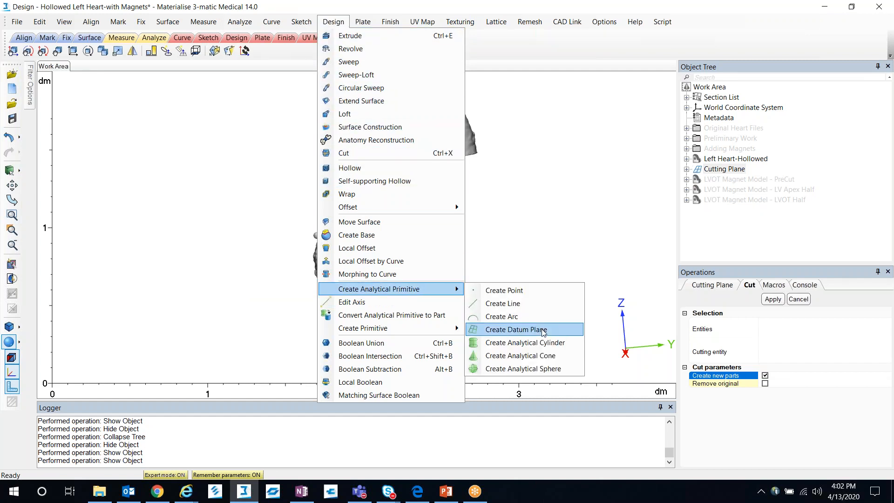
left_click(544, 330)
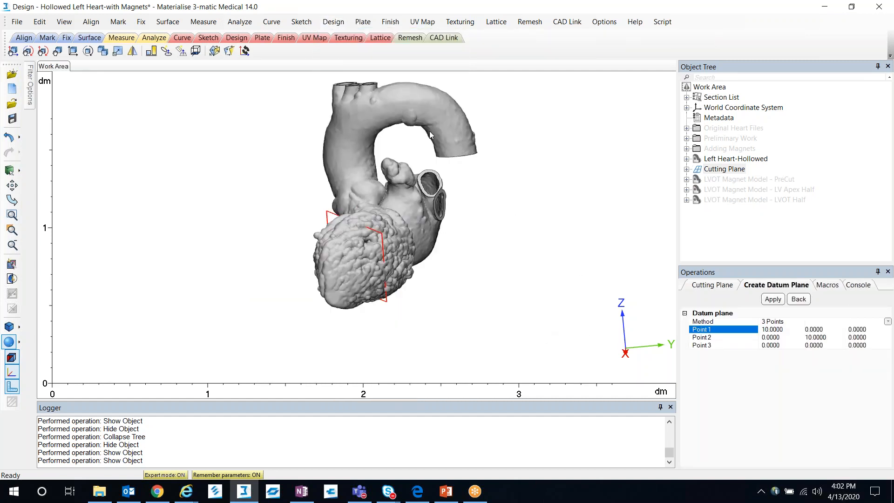
left_click(441, 124)
right_click_drag(442, 124, 469, 114)
left_click(469, 113)
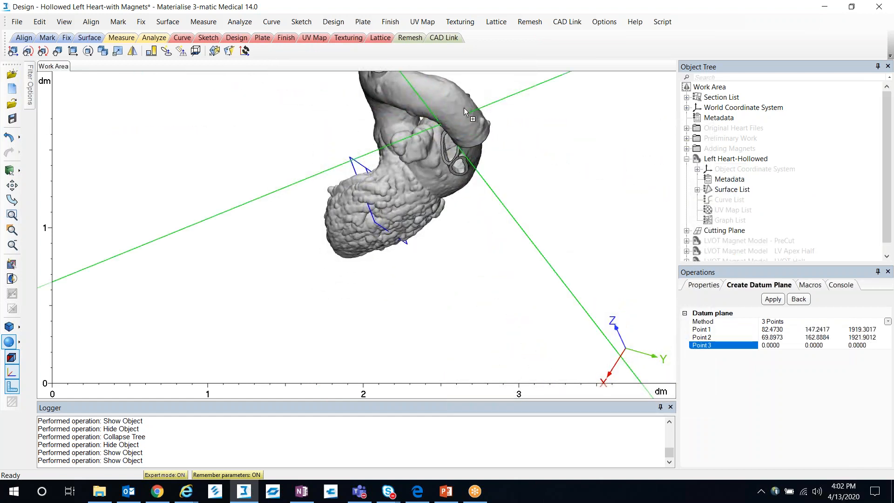
left_click(452, 96)
left_click(782, 301)
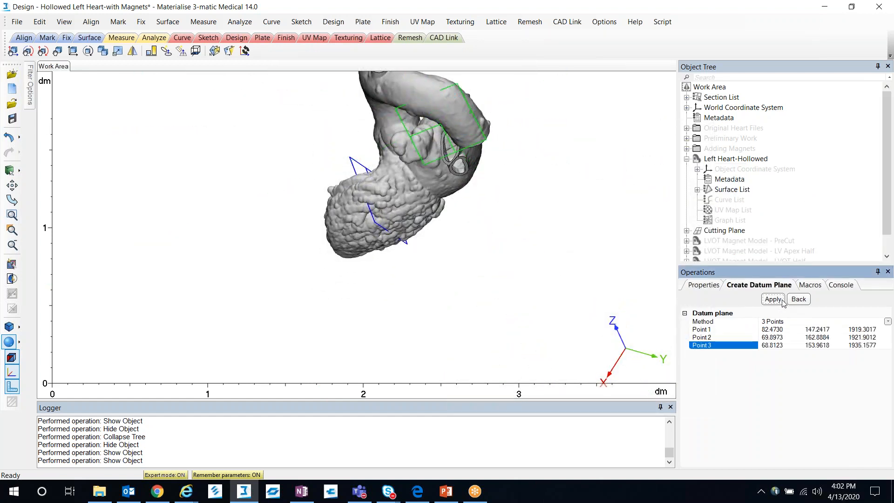
middle_click_drag(507, 195, 473, 285)
- Move the new datum plane along one of its own axes, away from the aortic arch, with Translate/Rotate
left_click(90, 22)
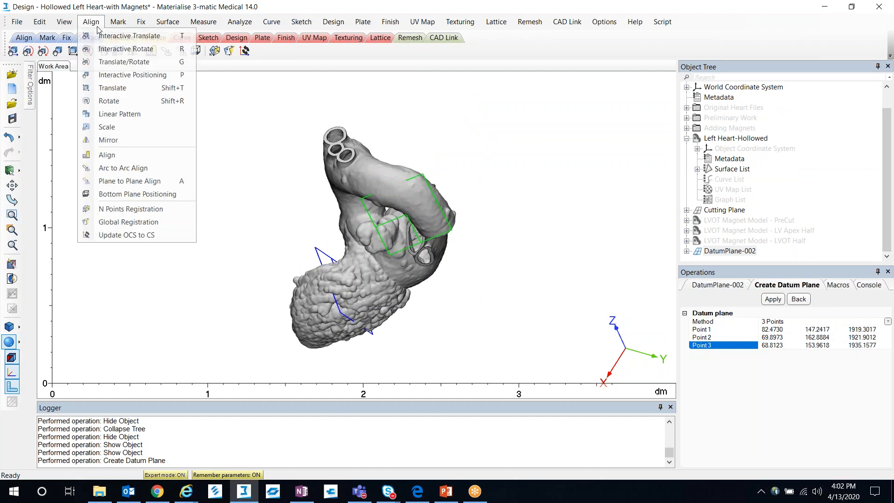
left_click(119, 65)
right_click_drag(395, 213, 452, 187)
left_click_drag(449, 178, 502, 140)
- Delete the new datum plane from the aortic arch
right_click(744, 251)
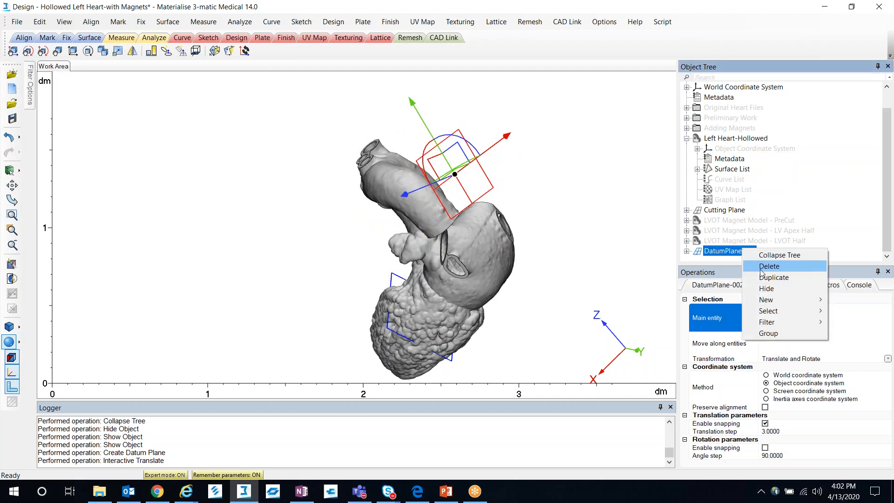
left_click(769, 266)
right_click_drag(555, 290, 383, 266)
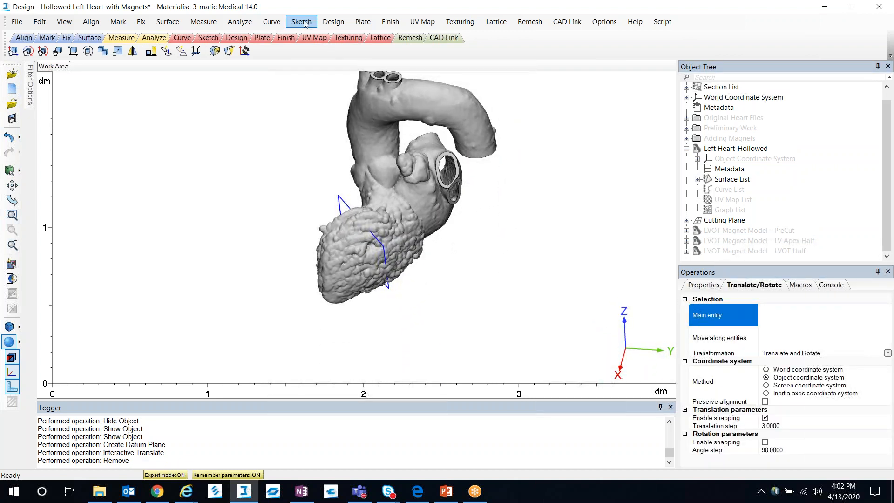
left_click(333, 21)
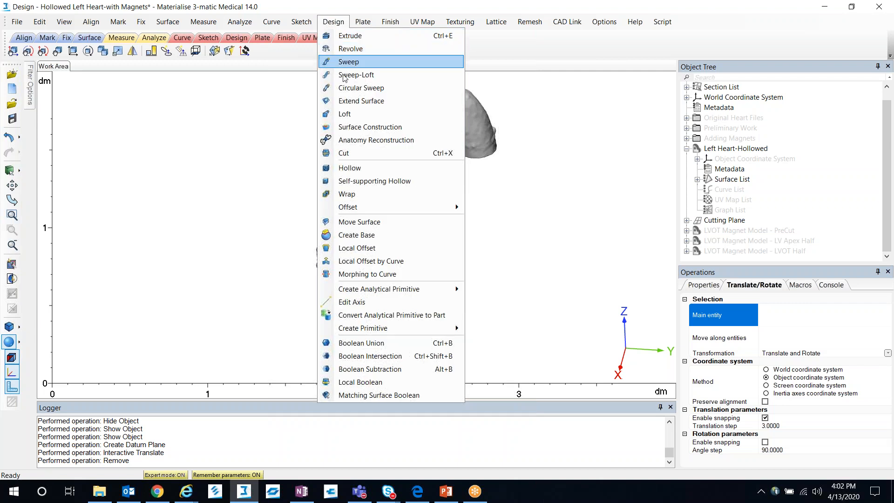
left_click(378, 155)
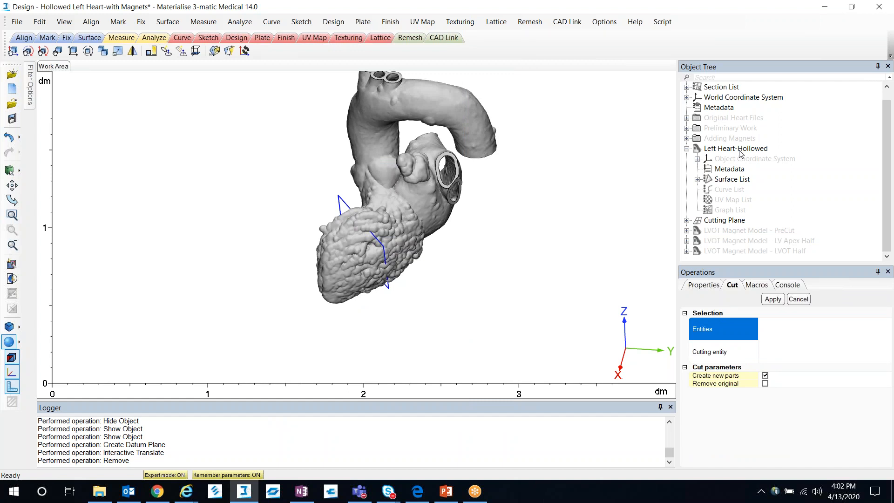
key("Escape")
- Duplicate the Left Heart-Hollowed part
right_click(740, 153)
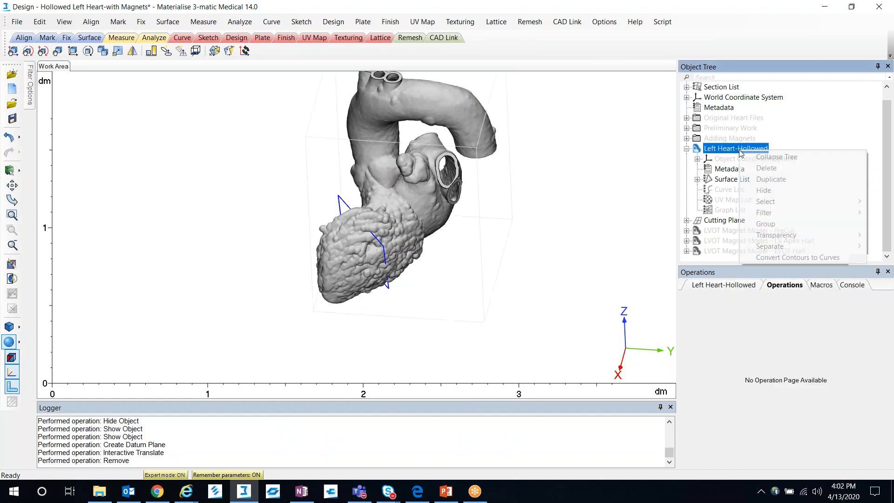
left_click(771, 181)
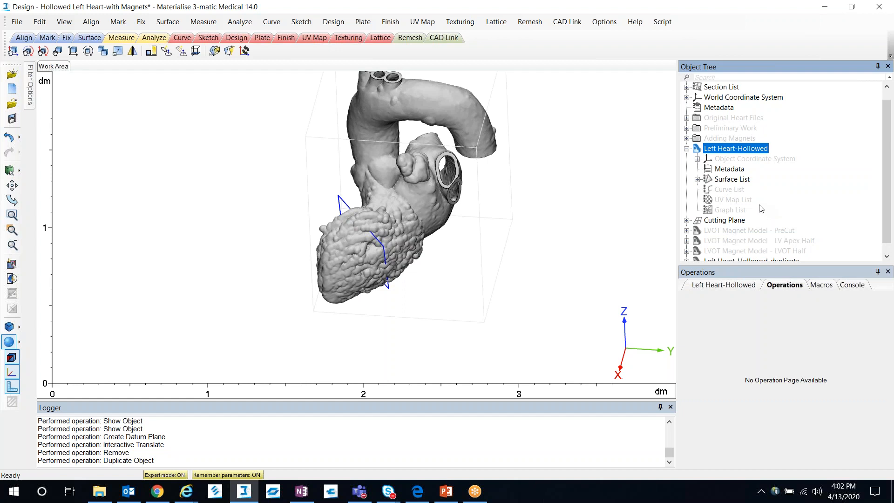
right_click(764, 253)
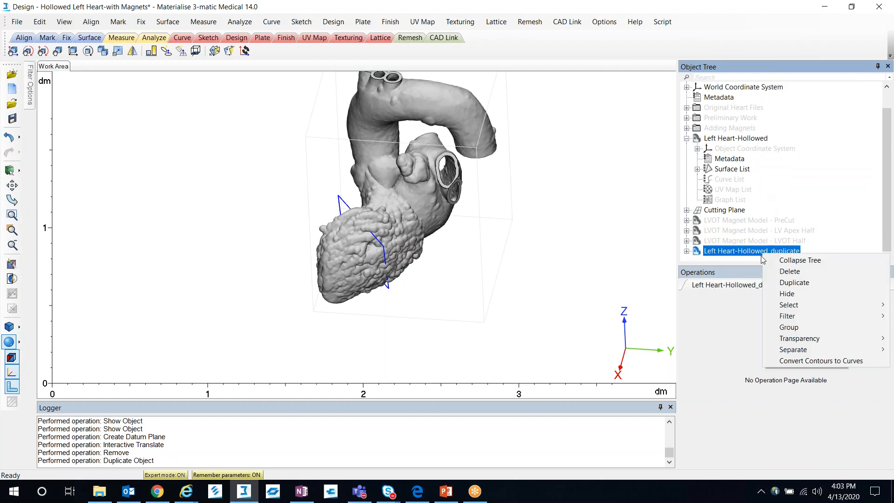
left_click(804, 294)
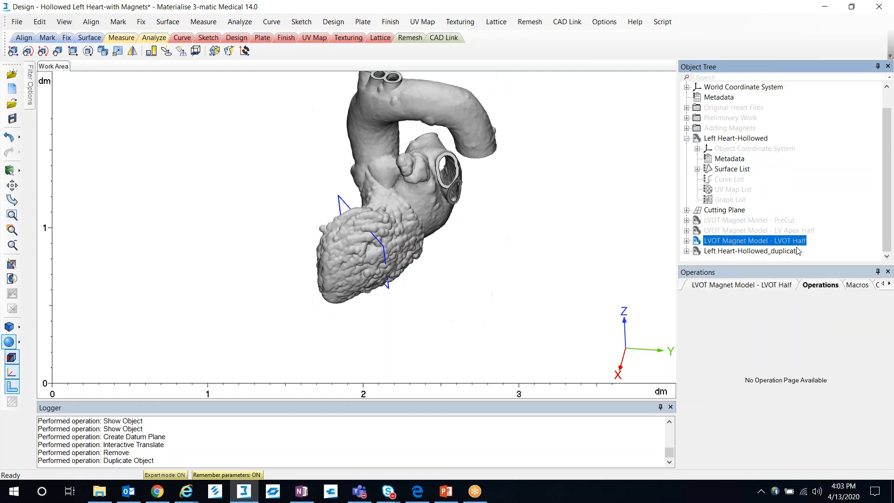
- Rename the duplicated part as Left Heart-Hollowed_Save for Later and hide it
key("BackSpace")
key("BackSpace")
key("BackSpace")
key("BackSpace")
key("BackSpace")
key("BackSpace")
key("BackSpace")
type("SSave for Later")
key("Return")
right_click(729, 251)
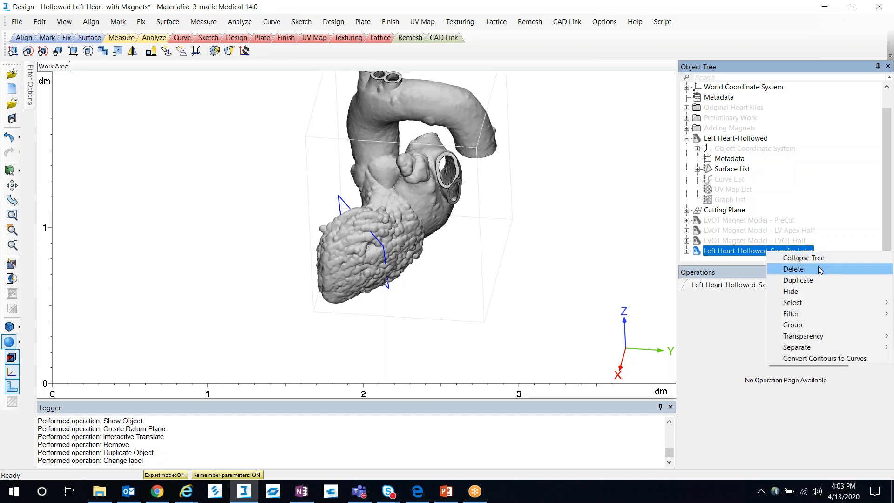
left_click(792, 293)
- Cut Left Heart-Hollowed with the Cutting Plane, creating new parts and keeping the original
right_click(748, 139)
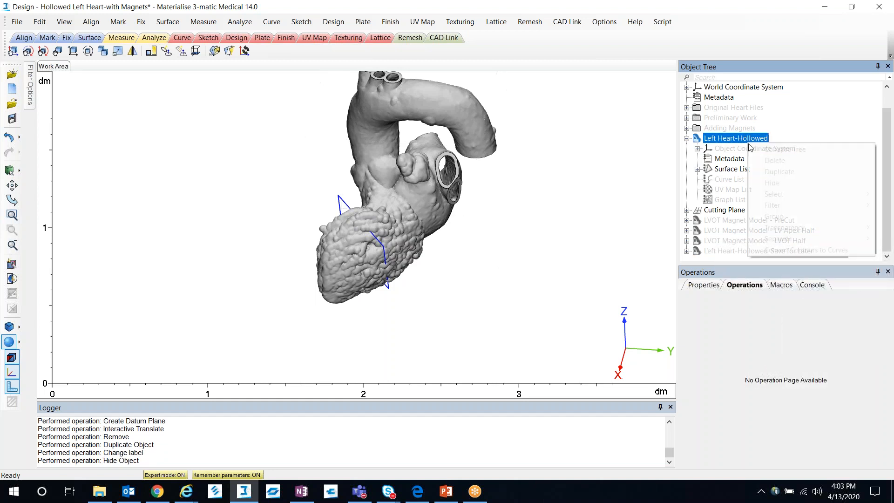
left_click(333, 22)
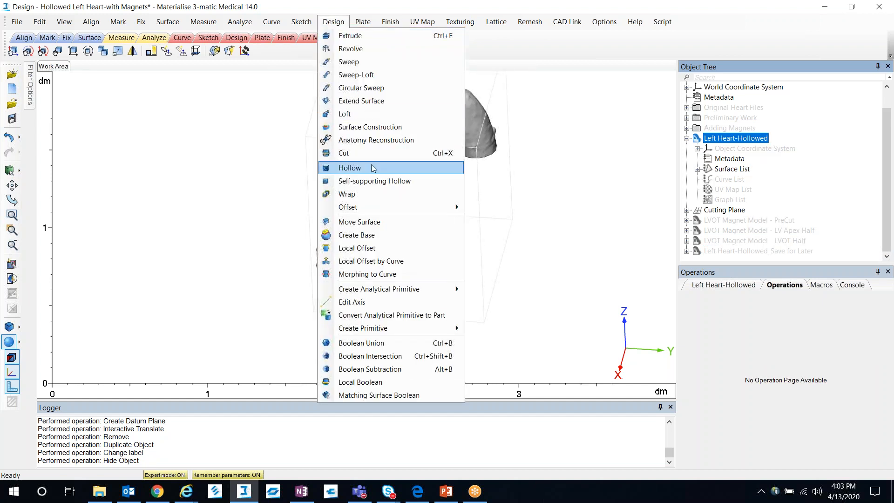
left_click(401, 157)
left_click(726, 357)
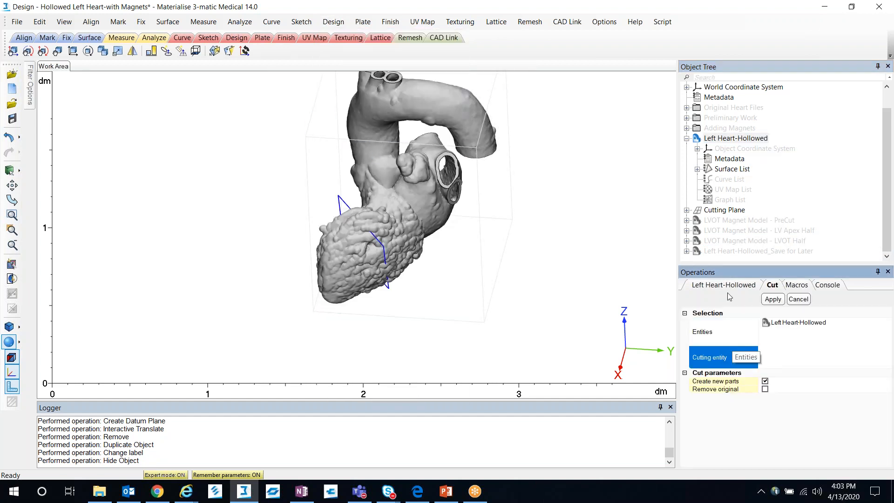
left_click(724, 209)
left_click(773, 300)
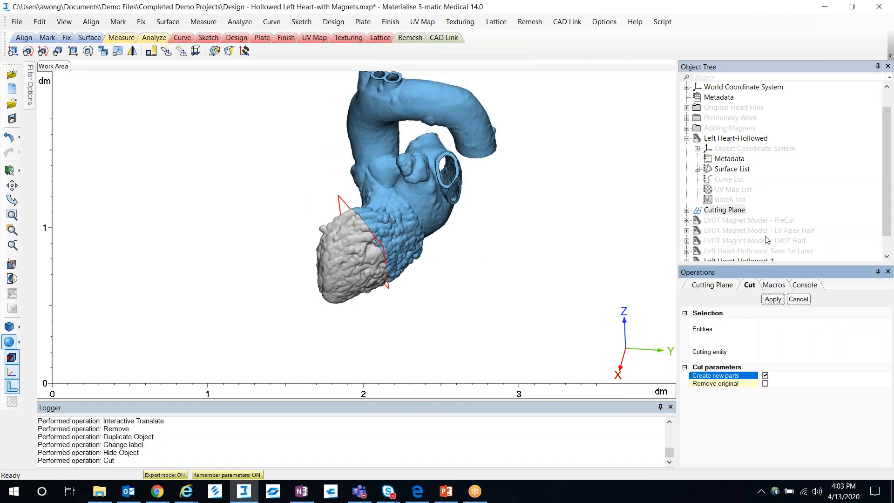
- Hide the original Left Heart-Hollowed part together with the Cutting Plane
scroll(748, 183, "down", 1)
right_click(748, 122)
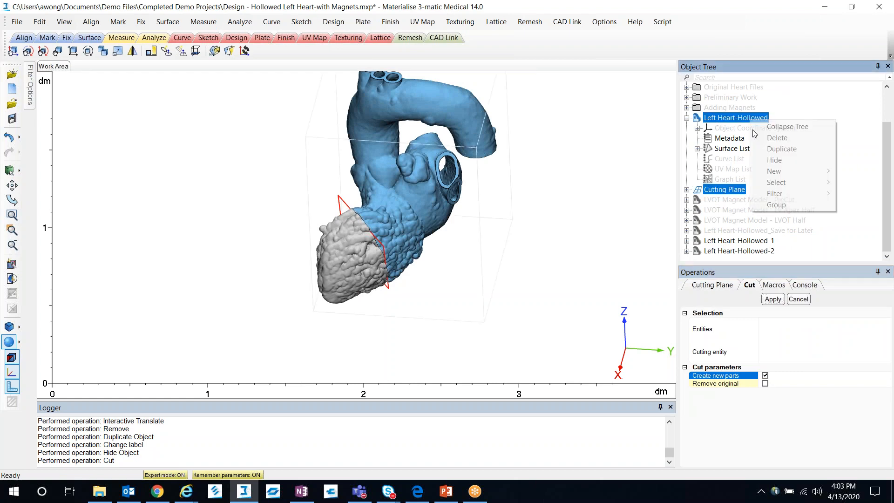
left_click(787, 156)
right_click_drag(447, 233, 432, 291)
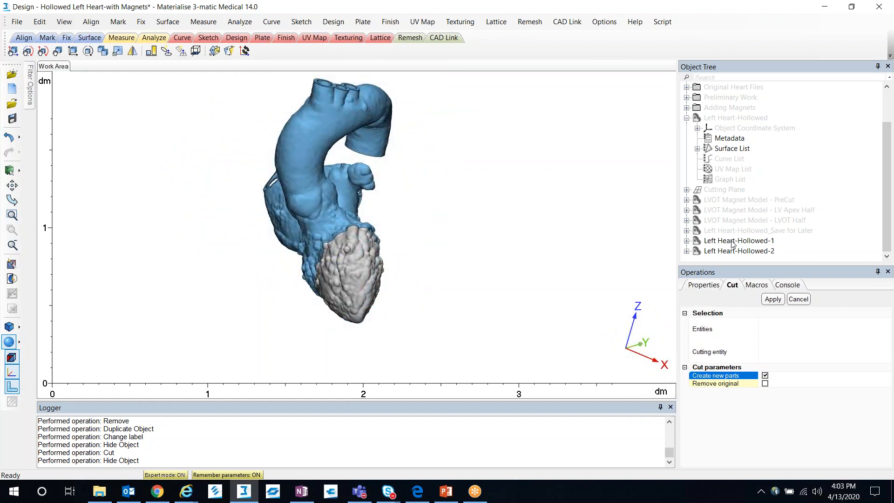
- Hide the Left Heart-Hollowed-1 apex half to expose the cut face of Left Heart-Hollowed-2, and collapse the object tree
right_click(743, 254)
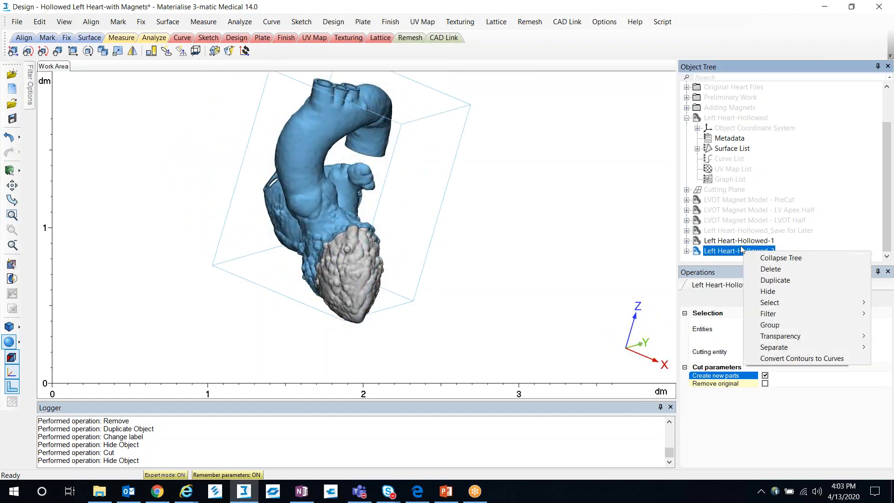
left_click(738, 240)
right_click(738, 241)
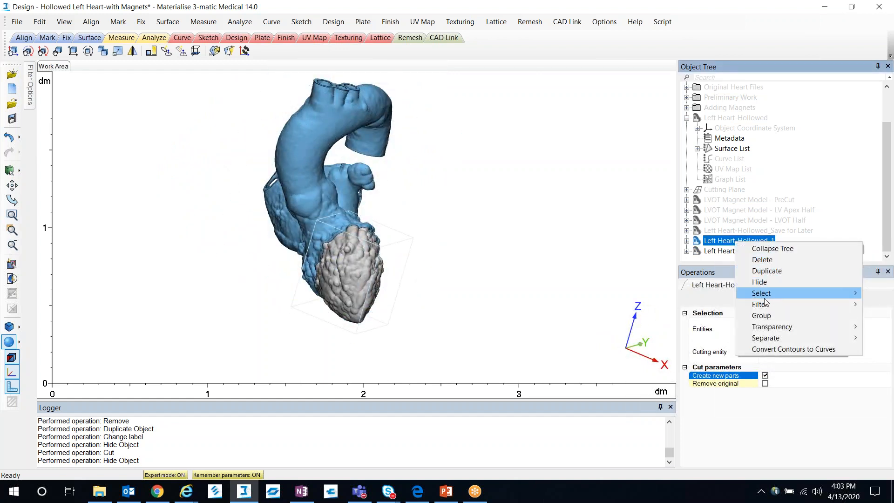
left_click(766, 282)
right_click_drag(376, 266, 382, 290)
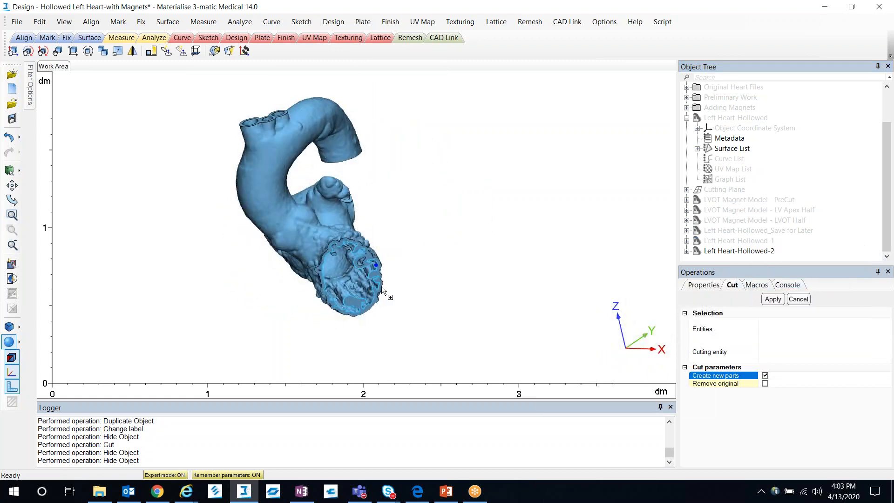
scroll(351, 269, "up", 2)
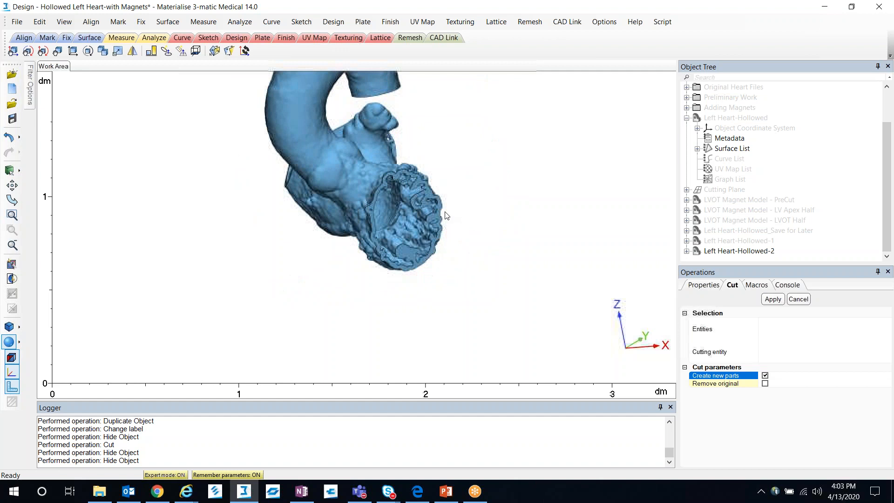
scroll(426, 252, "down", 2)
right_click(743, 209)
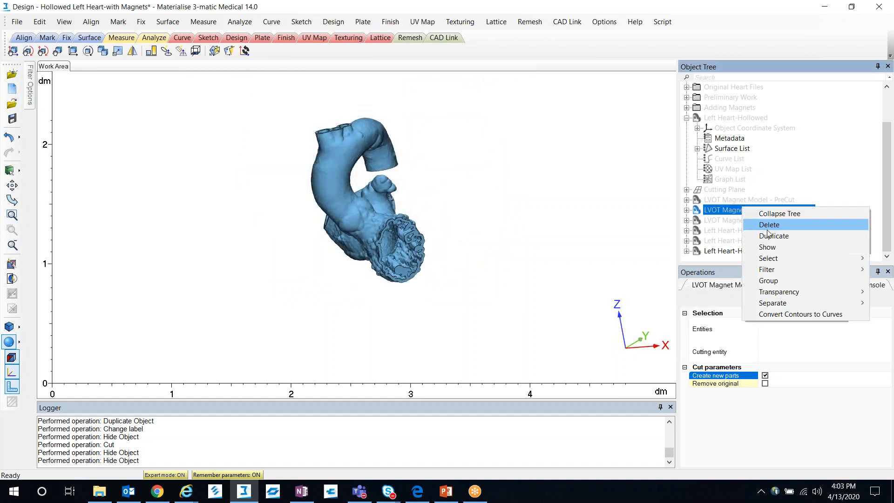
left_click(774, 215)
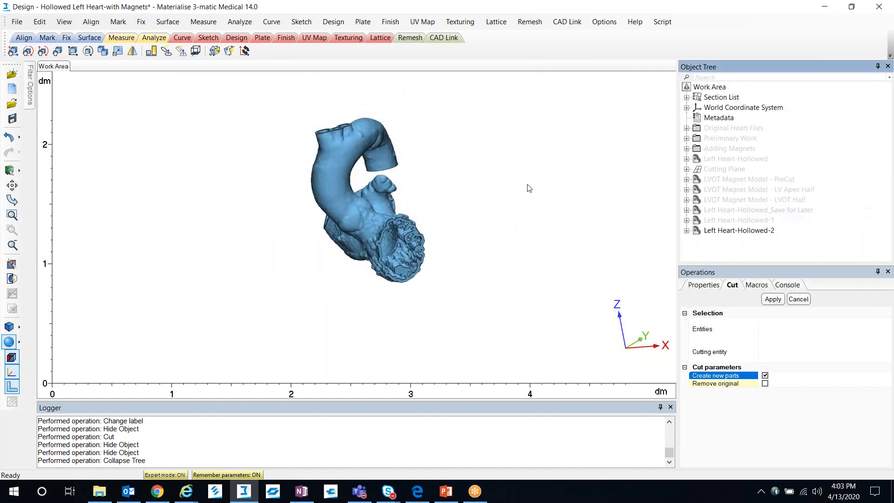
- Create a two-point analytical cylinder with radius 2, Point 1 at 0, 0, 0 and Point 2 at 0, 0, 6
left_click(240, 21)
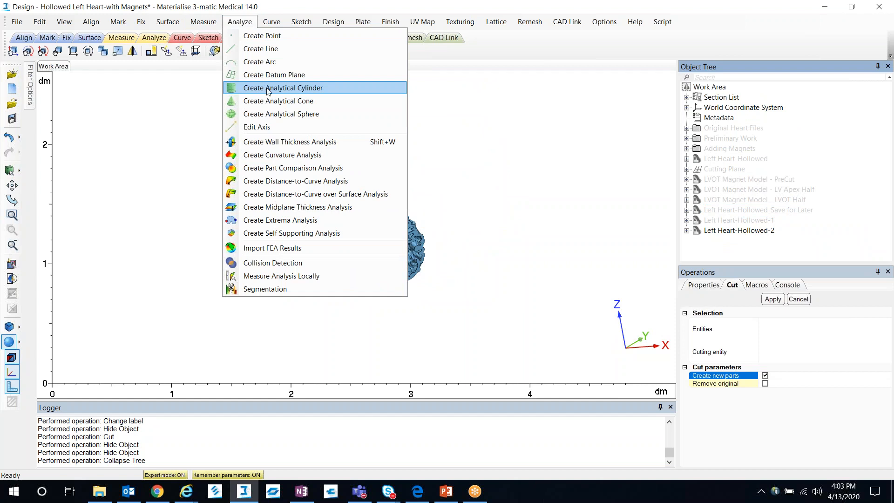
mouse_move(333, 22)
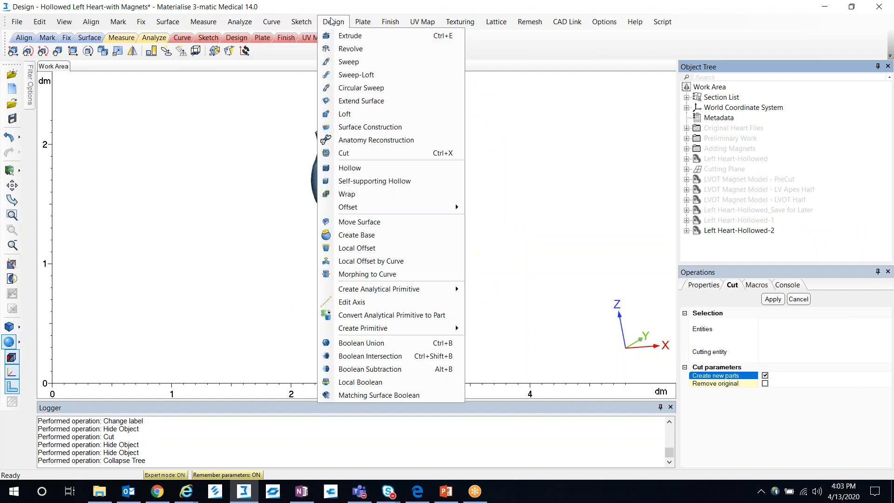
mouse_move(395, 289)
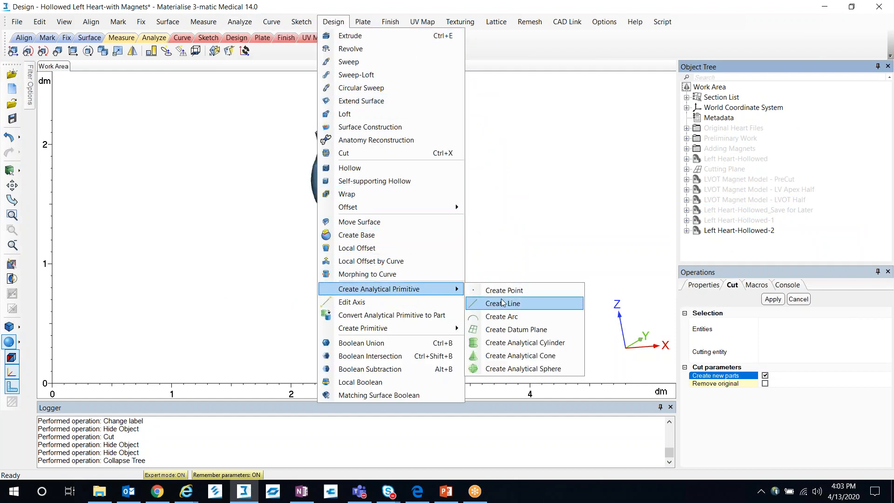
left_click(525, 346)
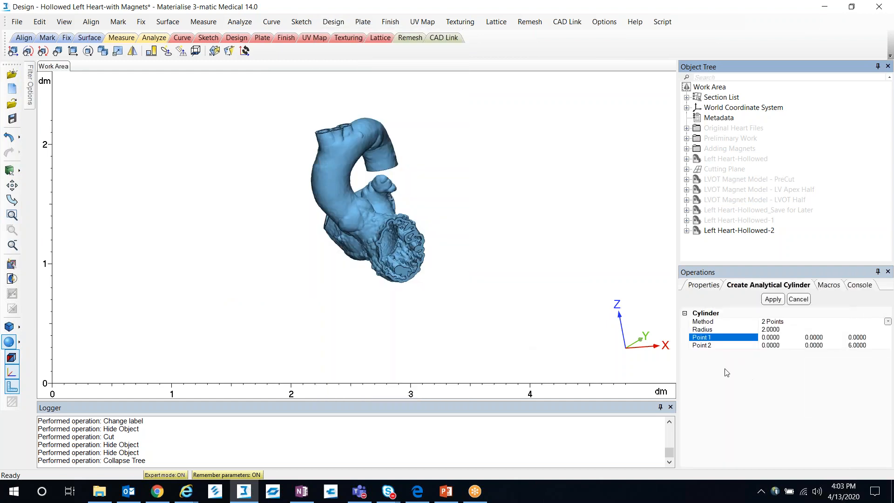
left_click_drag(675, 354, 653, 355)
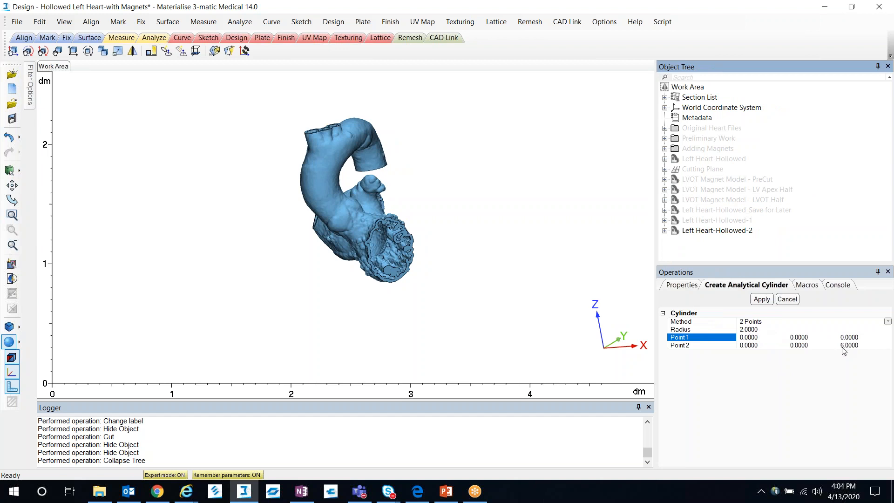
right_click_drag(374, 269, 403, 259)
scroll(380, 263, "up", 5)
scroll(404, 259, "up", 3)
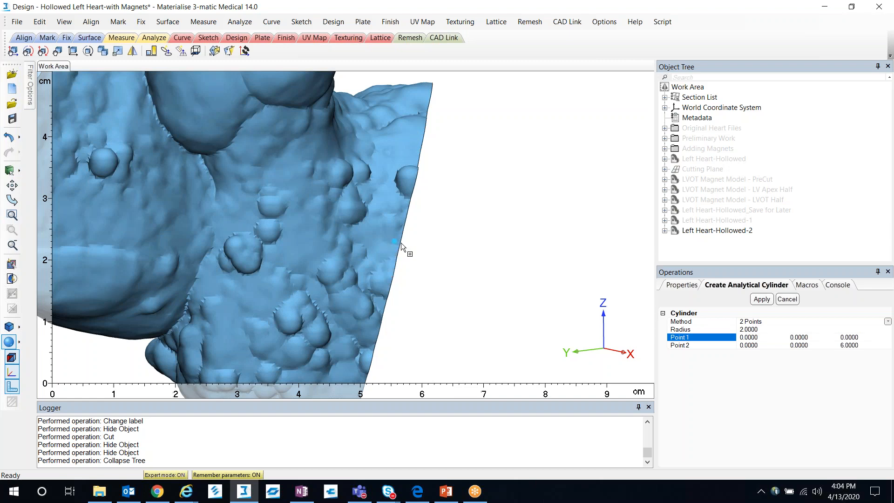
right_click_drag(400, 243, 360, 252)
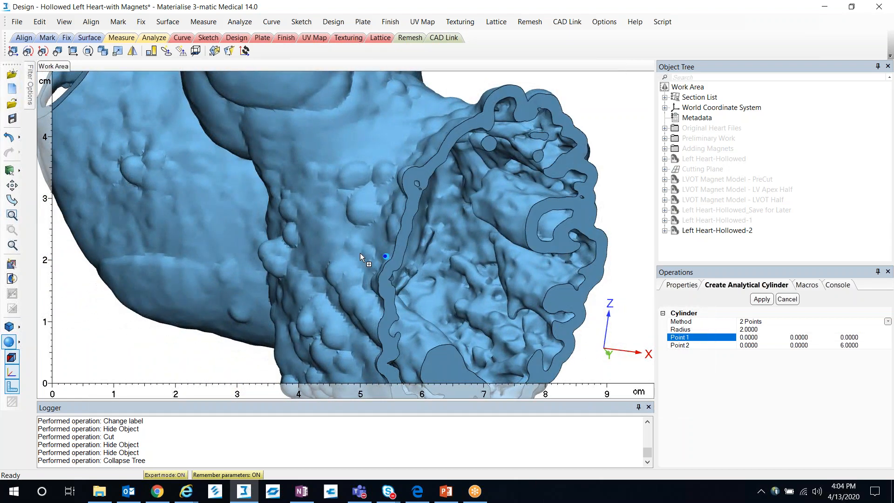
scroll(368, 252, "down", 3)
middle_click_drag(371, 248, 312, 218)
right_click_drag(312, 218, 374, 261)
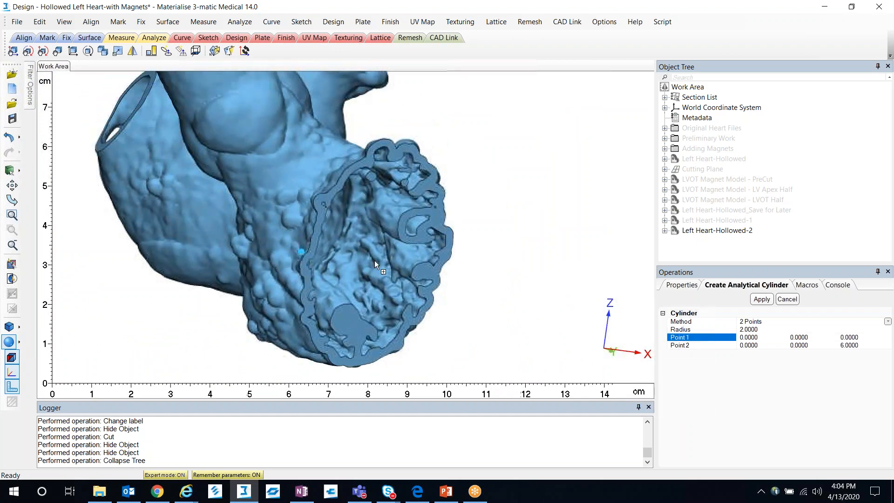
left_click(761, 299)
- Rename the new analytical cylinder as Magnet
left_click(704, 241)
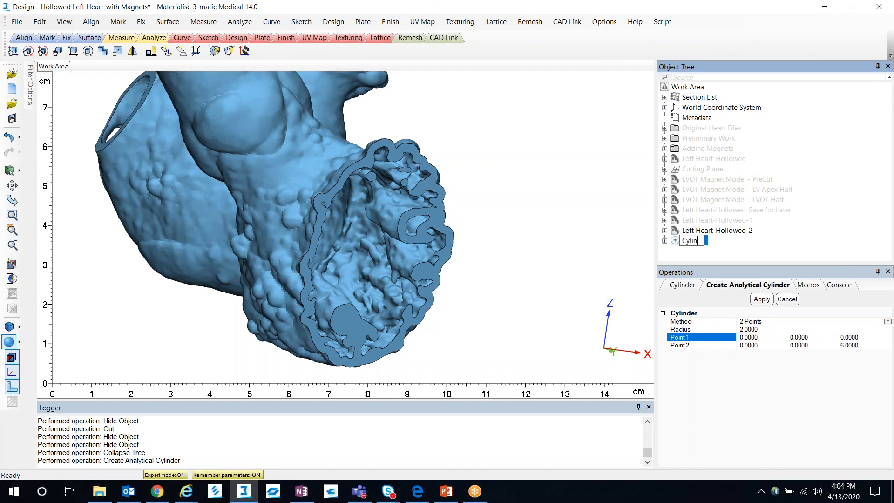
type("Magnet")
key("Return")
- Create a second two-point analytical cylinder with radius 3, from 0, 0, 0 to 0, 0, 10
left_click(759, 329)
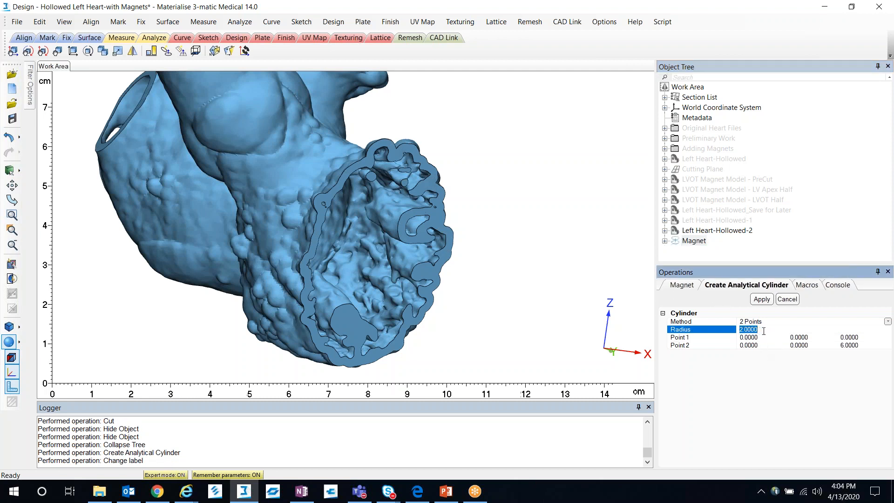
type("3")
key("Return")
left_click(859, 346)
type("10")
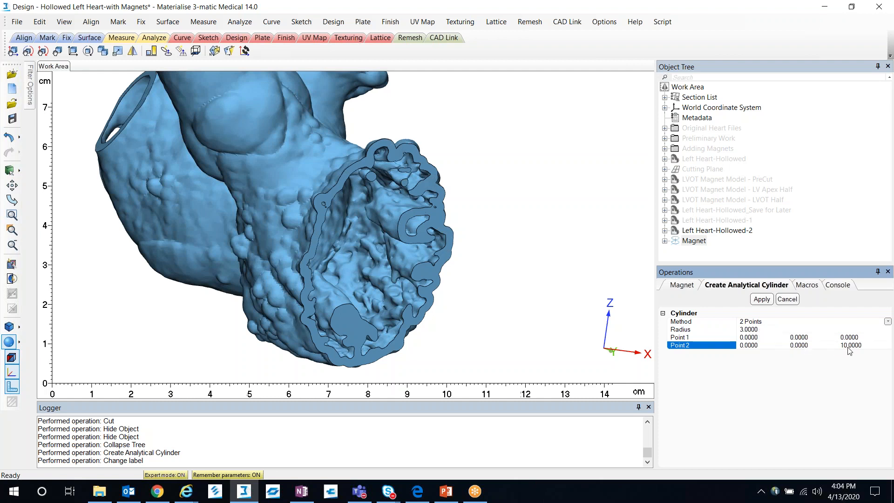
left_click(767, 300)
- Rename the second analytical cylinder as Magnet_Holder
left_click(705, 251)
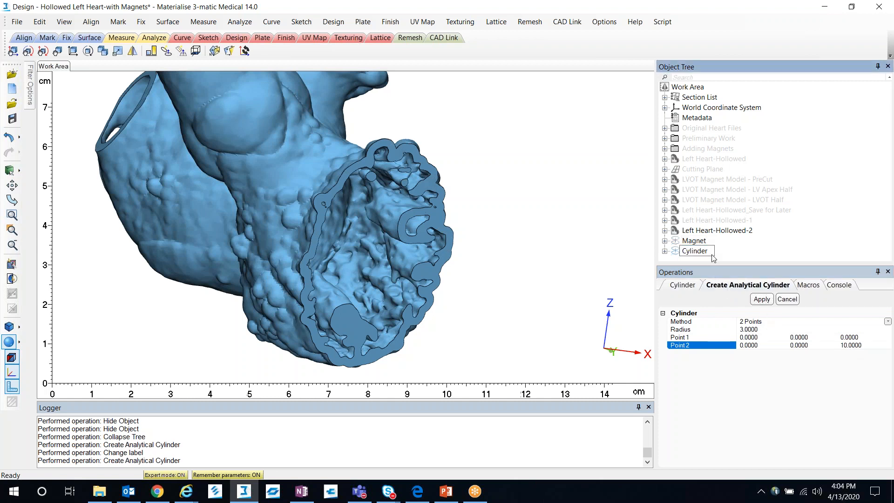
key("BackSpace")
key("BackSpace")
key("BackSpace")
type("Mag")
type("er")
key("Return")
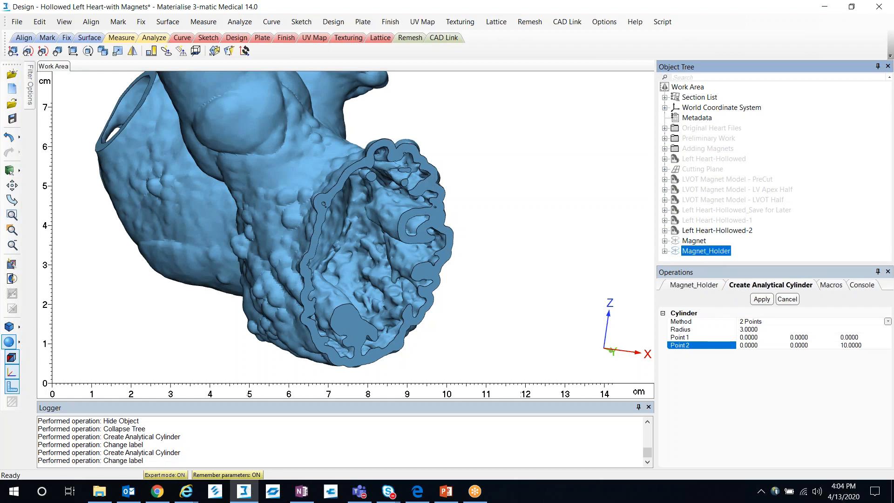
left_click(749, 257)
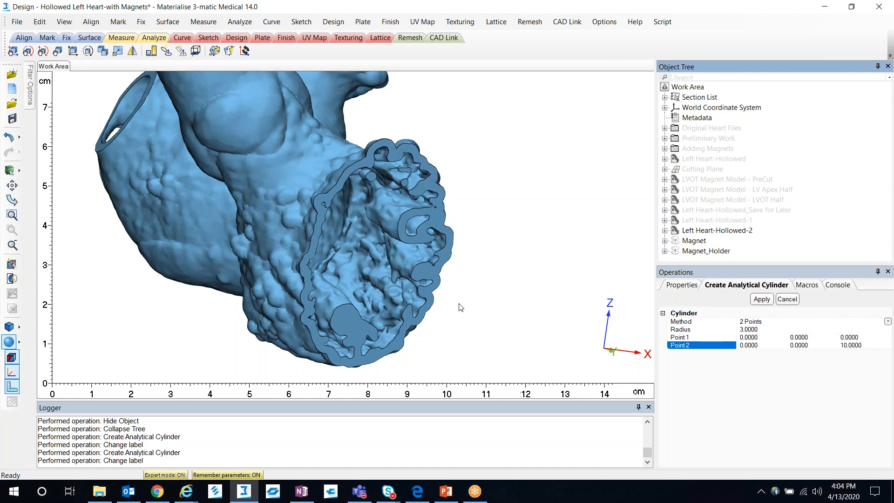
- Locate the Magnet and Magnet_Holder cylinders at the world origin, away from the heart, and examine them up close
scroll(454, 275, "down", 5)
scroll(356, 244, "down", 2)
right_click_drag(356, 245, 271, 211)
middle_click_drag(383, 253, 441, 179)
scroll(424, 239, "down", 3)
scroll(442, 182, "down", 3)
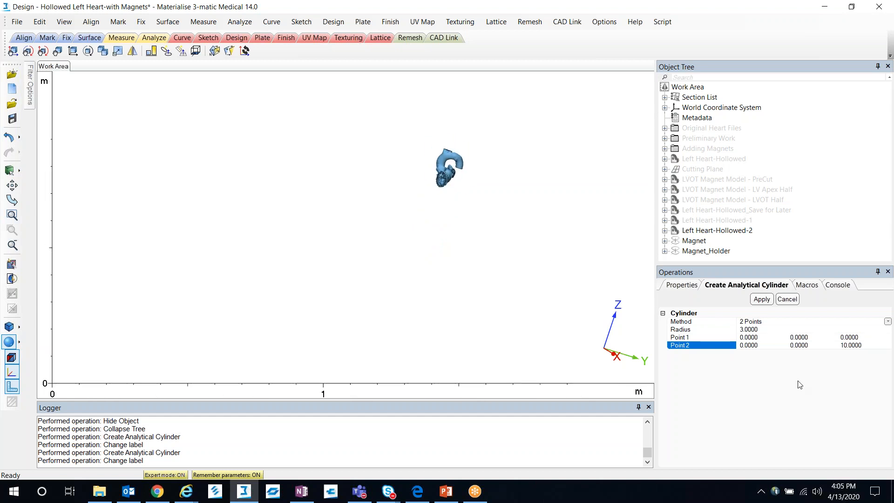
scroll(413, 277, "down", 3)
middle_click_drag(390, 295, 457, 171)
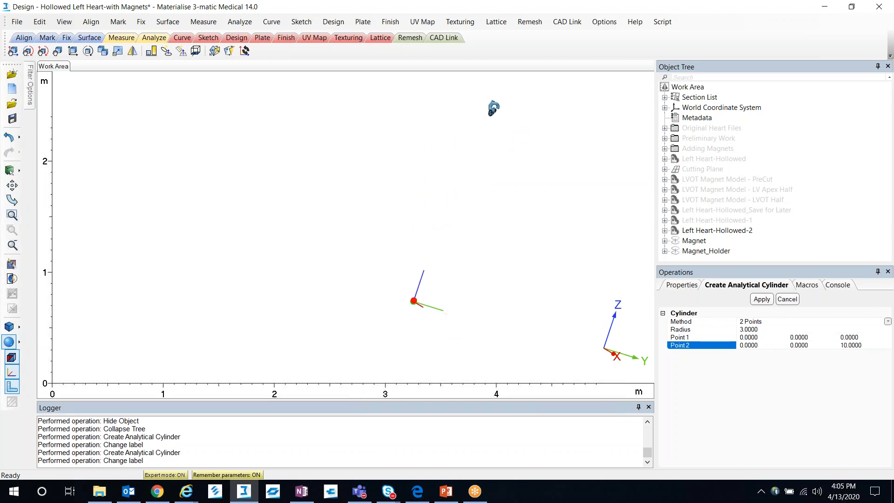
scroll(412, 297, "up", 6)
scroll(449, 321, "up", 5)
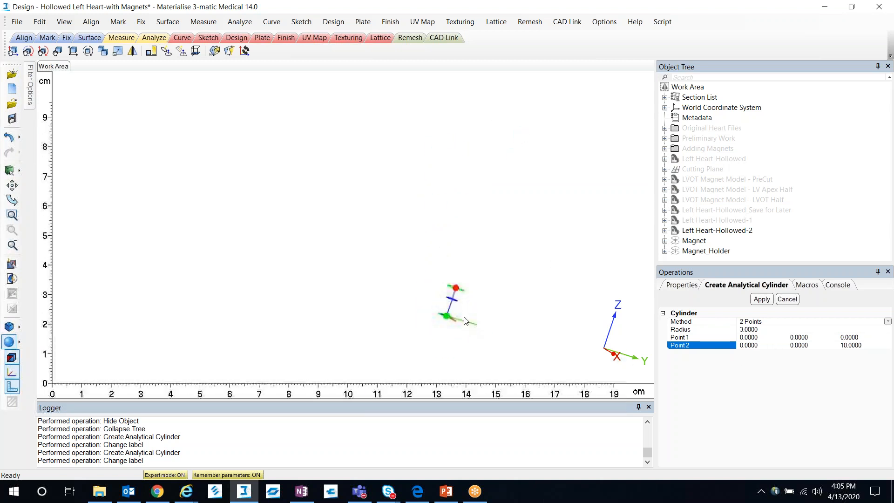
scroll(419, 311, "down", 3)
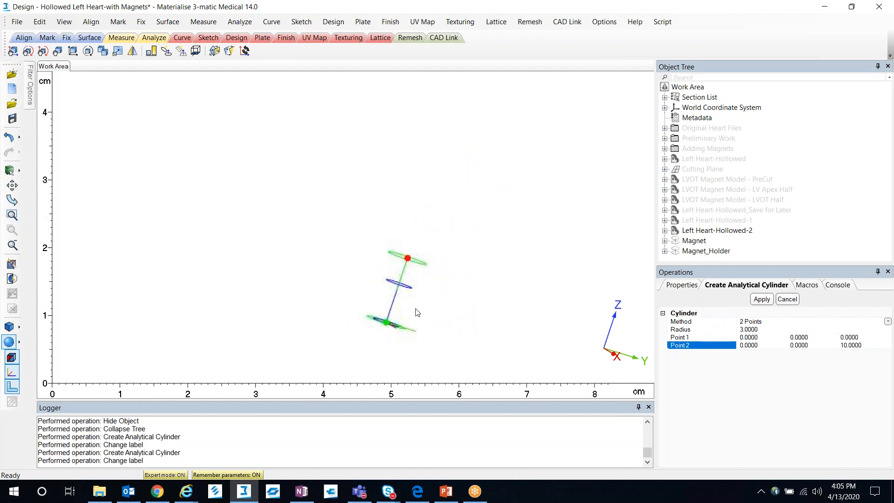
- Convert the Magnet_Holder and Magnet analytical primitives to parts with a tolerance of 0.01
left_click(717, 250)
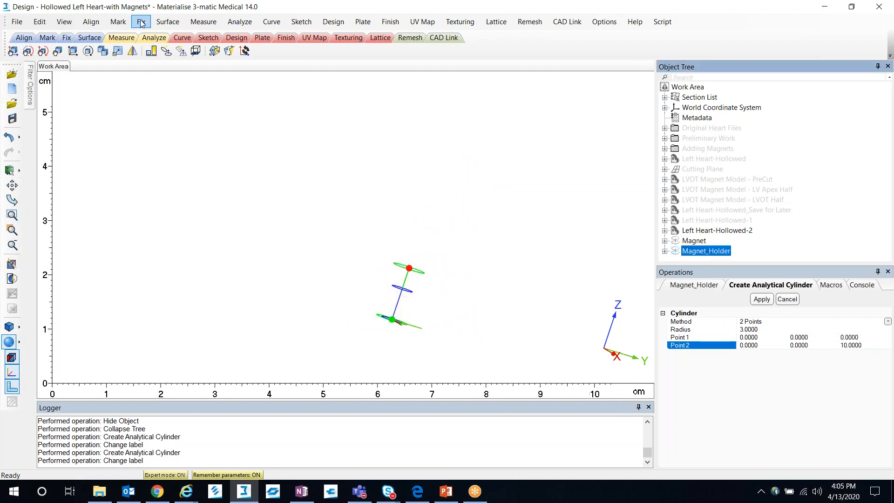
left_click(239, 21)
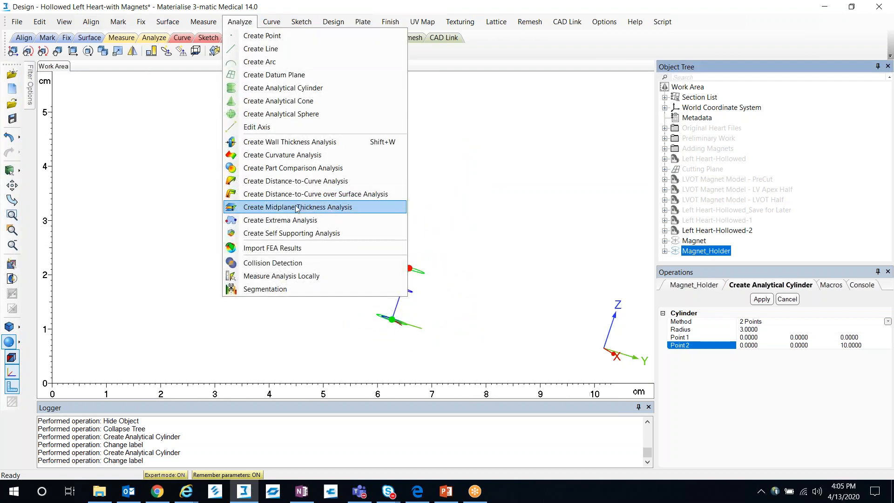
mouse_move(333, 22)
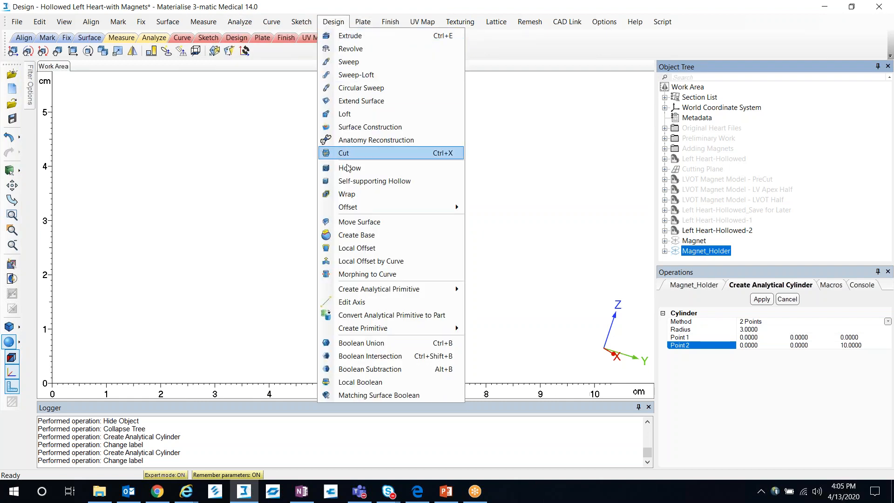
left_click(387, 316)
left_click(694, 241)
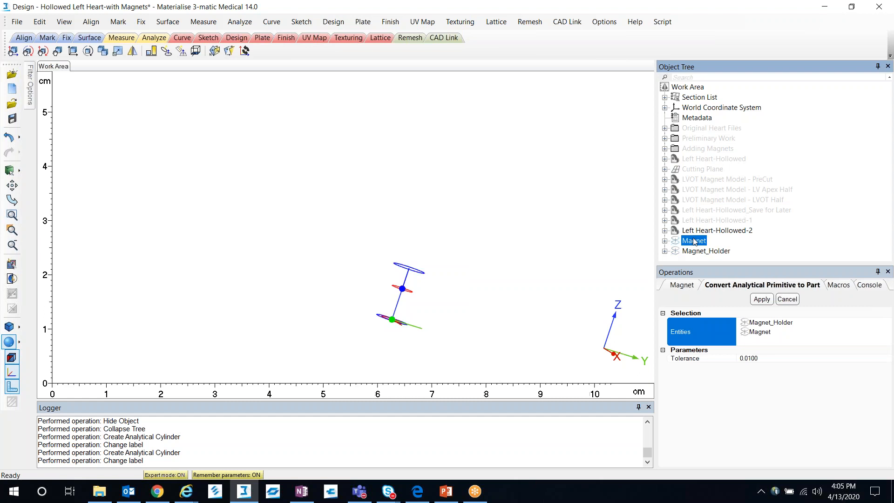
left_click(762, 299)
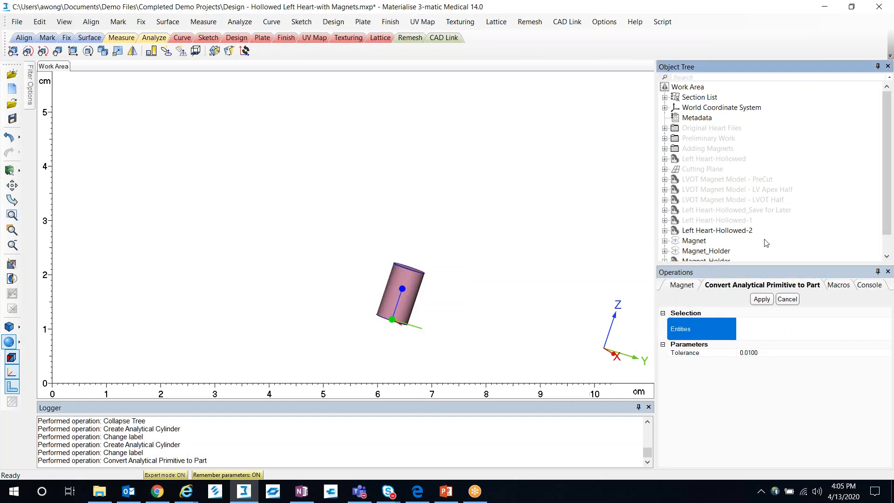
- Start a Plane to Plane Align and fit its fixed plane to the flat cut surface of Left Heart-Hollowed-2
left_click(704, 242)
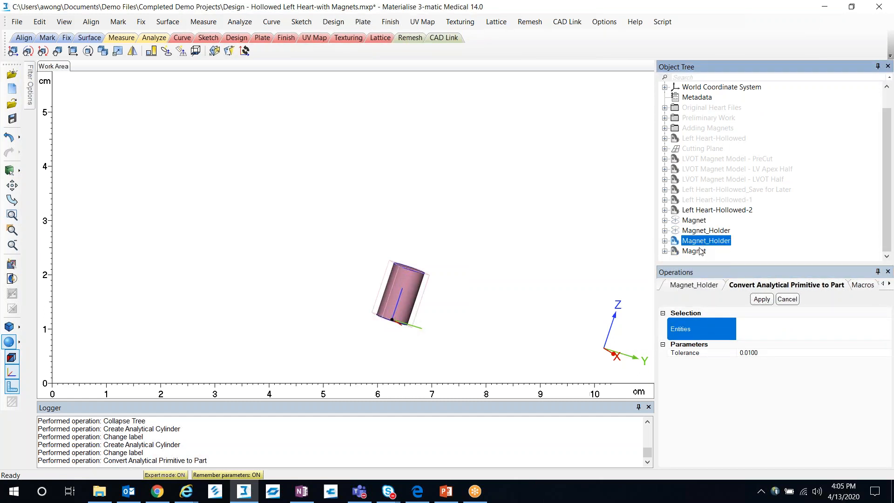
left_click(700, 252)
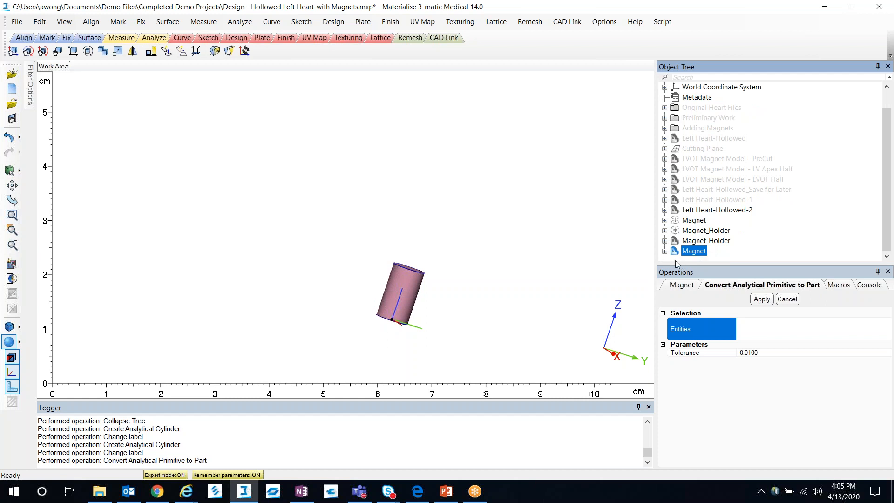
left_click(693, 243, "ctrl")
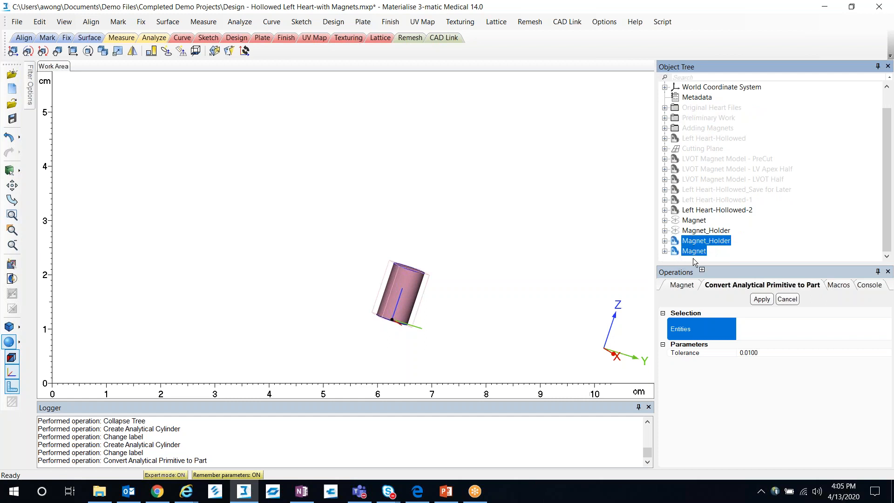
left_click(91, 22)
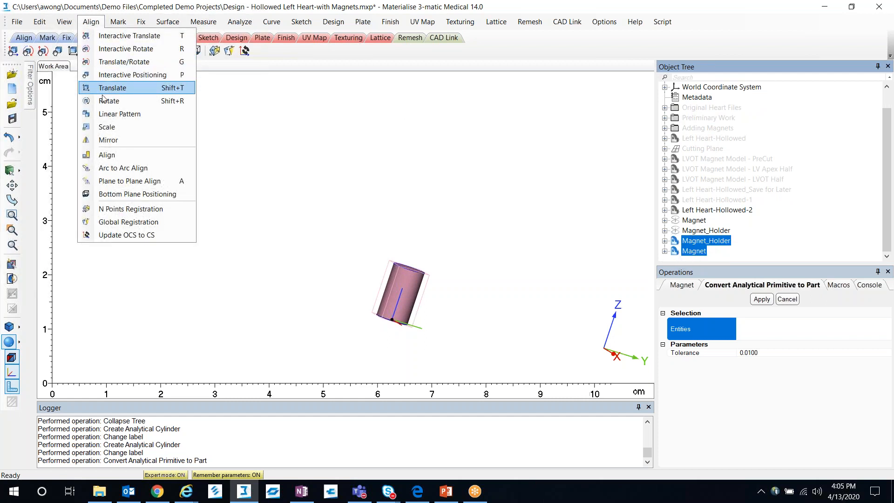
left_click(141, 182)
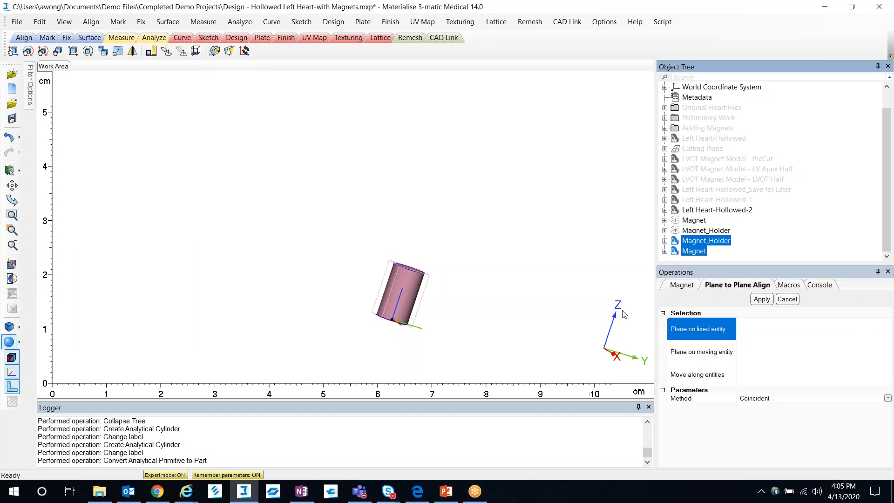
scroll(483, 181, "down", 5)
middle_click_drag(484, 182, 415, 380)
scroll(473, 248, "down", 10)
middle_click_drag(490, 222, 427, 260)
scroll(489, 113, "up", 10)
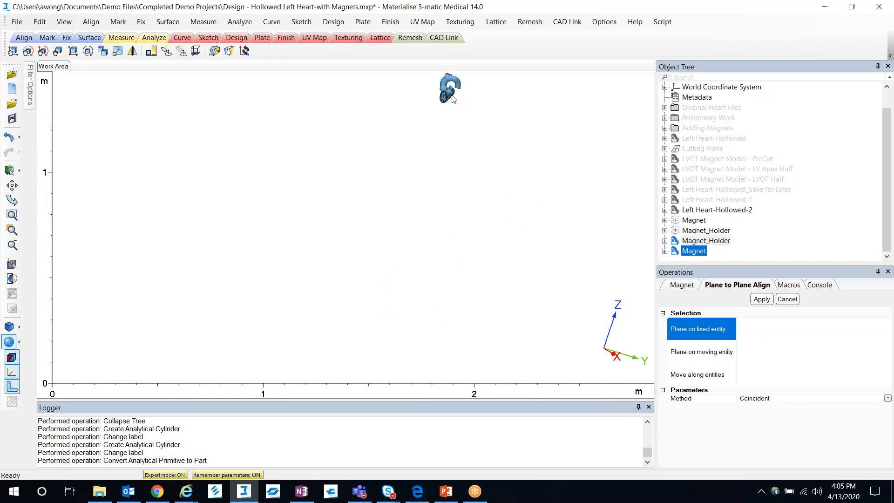
scroll(401, 199, "up", 4)
middle_click_drag(390, 204, 384, 279)
right_click_drag(374, 218, 411, 212)
middle_click_drag(391, 192, 381, 238)
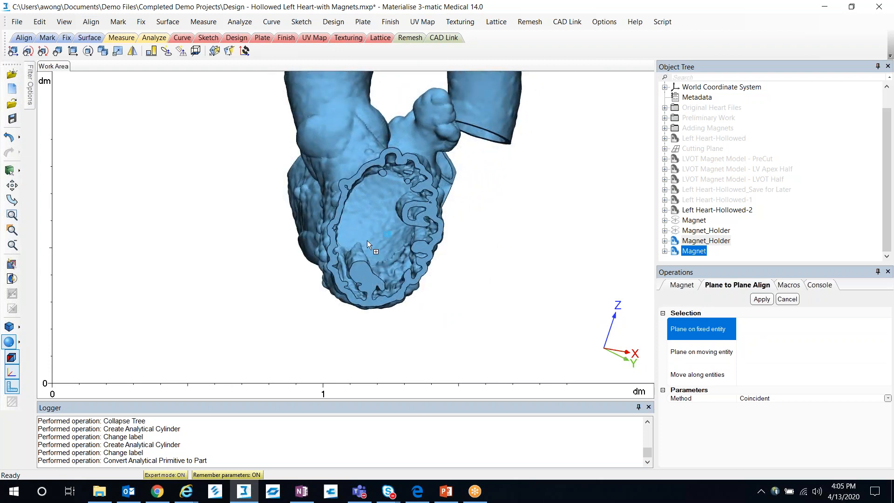
left_click(363, 272)
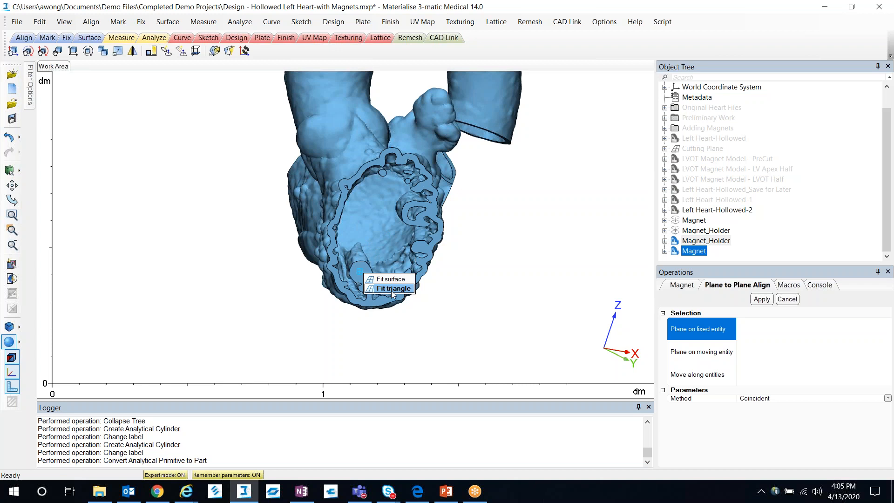
left_click(394, 278)
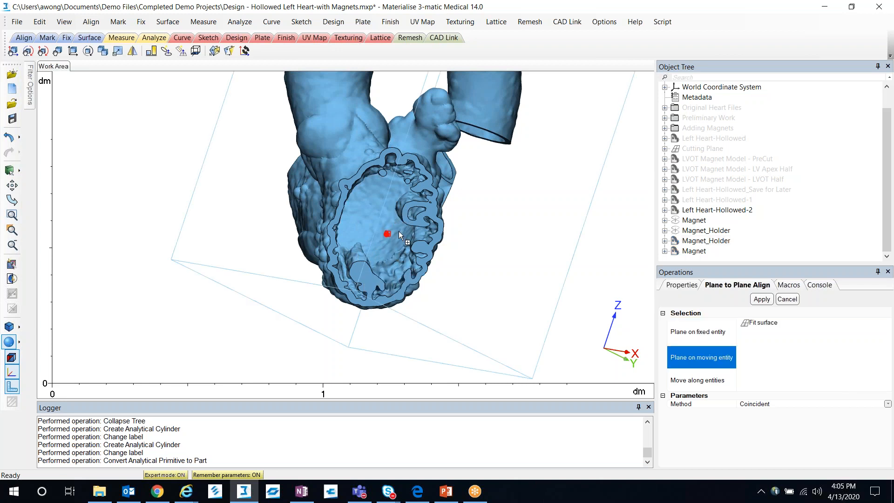
- Define the plane on the moving entity by fitting the surface of the Magnet_Holder cylinder's upper end face
scroll(374, 301, "down", 4)
middle_click_drag(422, 343, 430, 201)
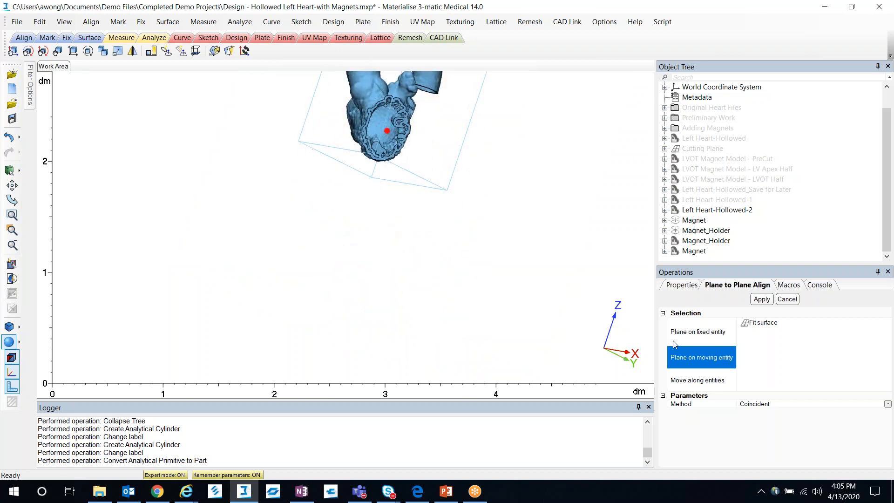
middle_click_drag(389, 371, 330, 181)
scroll(356, 267, "down", 5)
middle_click_drag(361, 303, 376, 131)
scroll(371, 192, "down", 3)
middle_click_drag(343, 238, 411, 204)
scroll(409, 206, "up", 12)
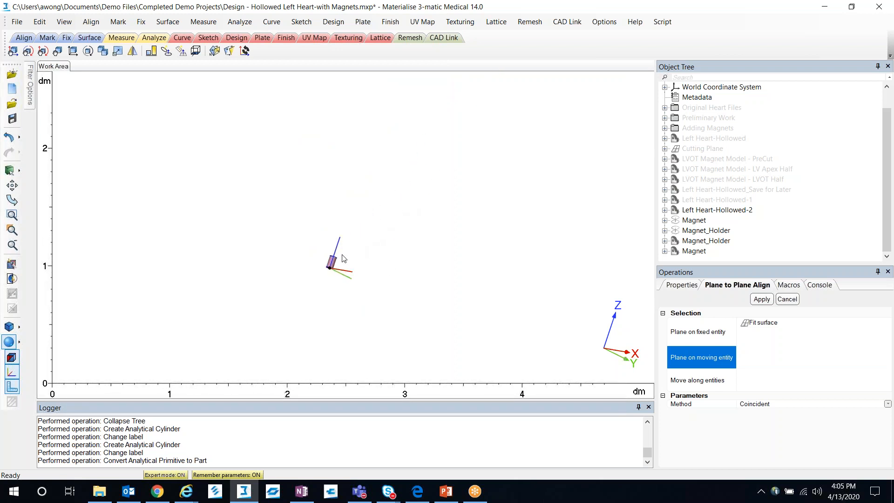
right_click_drag(318, 272, 301, 265)
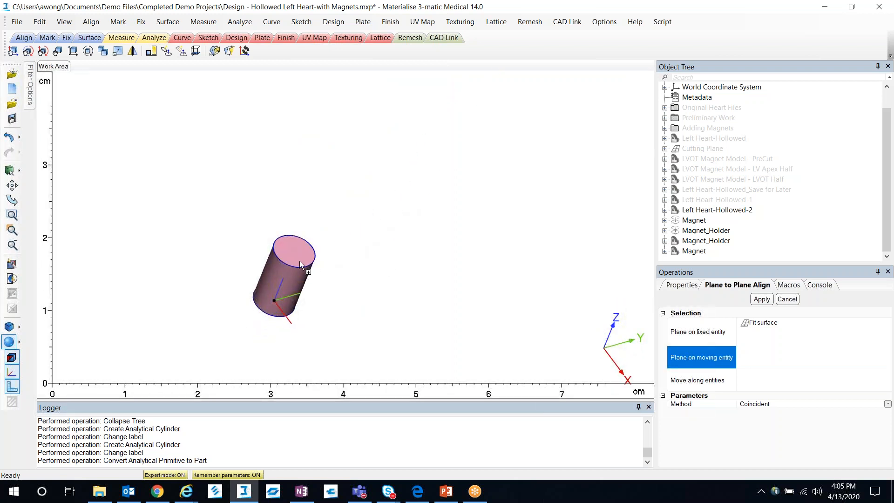
left_click(294, 255)
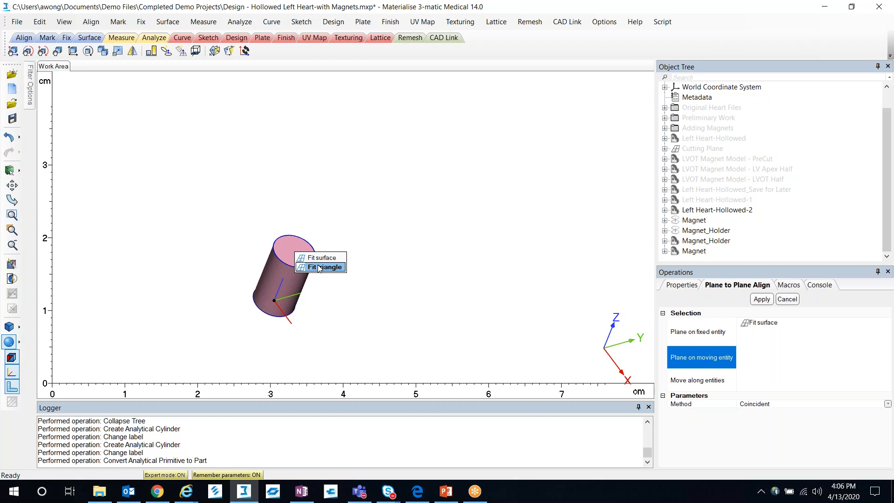
left_click(324, 258)
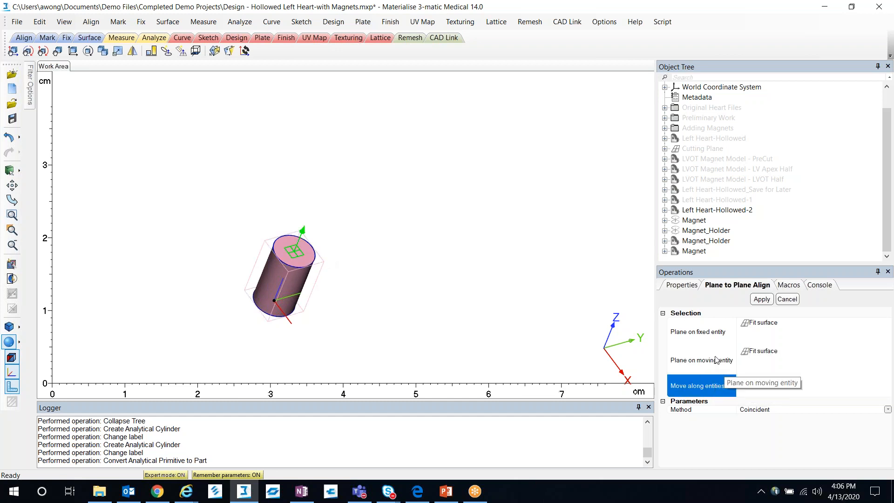
- Hide the Magnet_Holder part to reach the Magnet, and apply the Coincident alignment with the Magnet part moving along
right_click(706, 242)
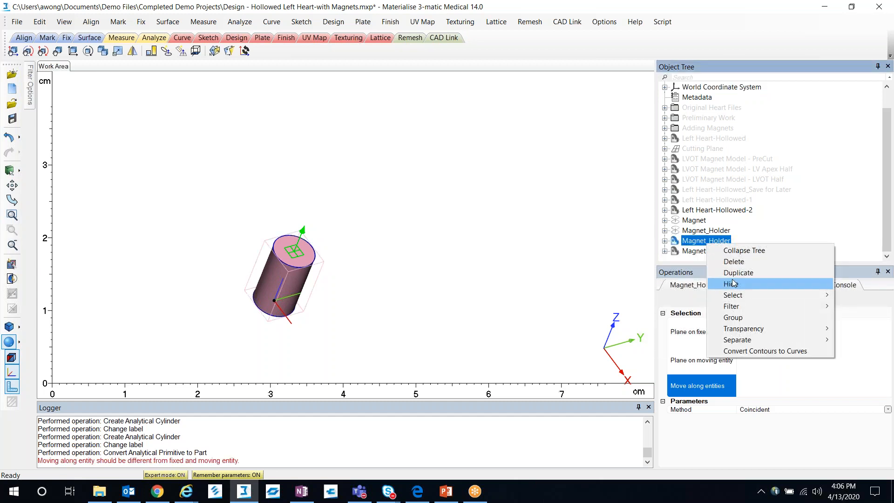
left_click(739, 284)
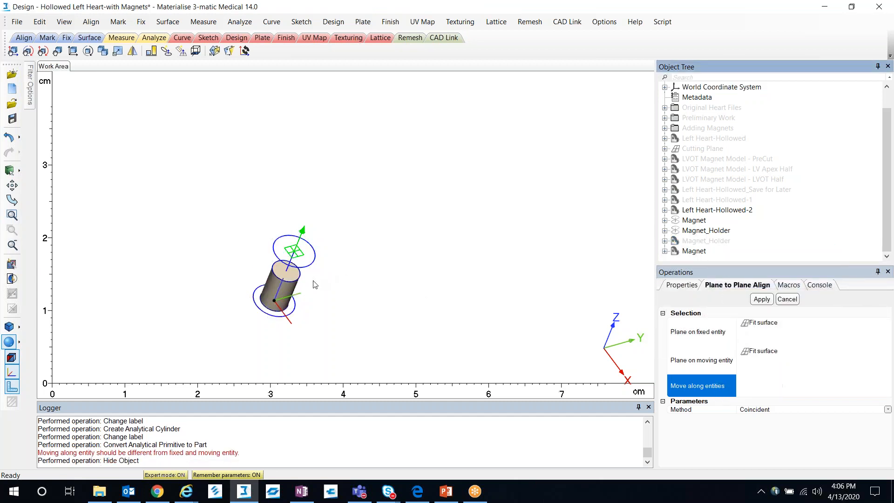
left_click(287, 275)
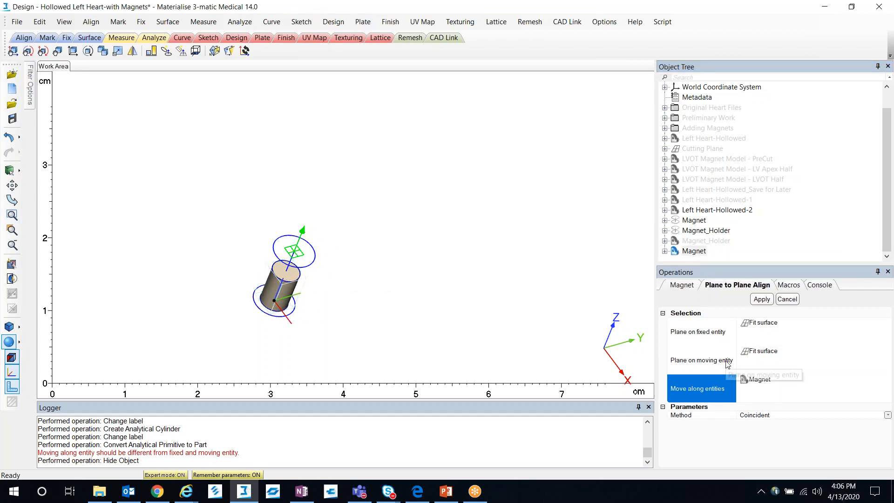
left_click(762, 300)
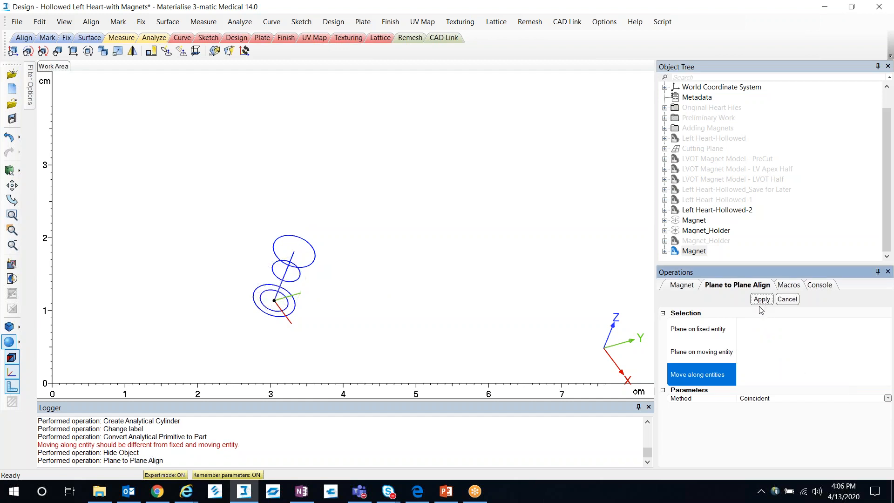
- Hide the original Magnet and Magnet_Holder analytical primitives
scroll(525, 206, "down", 5)
middle_click_drag(525, 207, 414, 370)
left_click(716, 226)
left_click(712, 220)
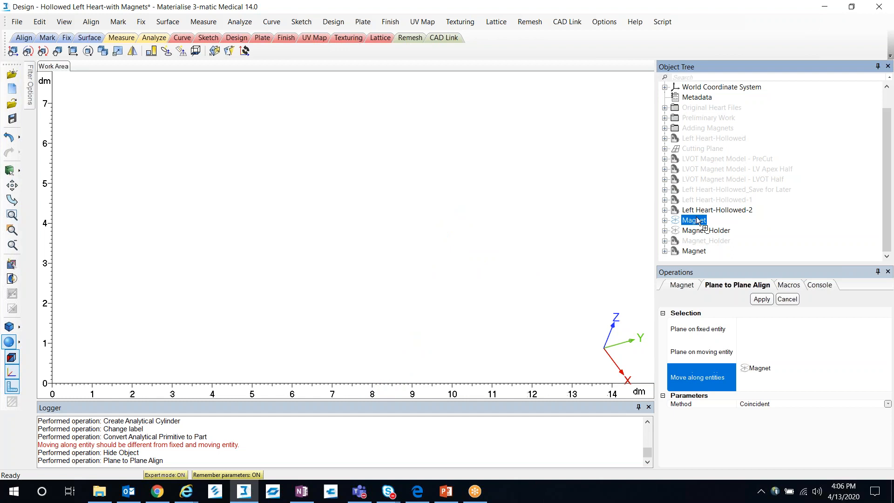
left_click(708, 230, "ctrl")
right_click(712, 232)
left_click(729, 270)
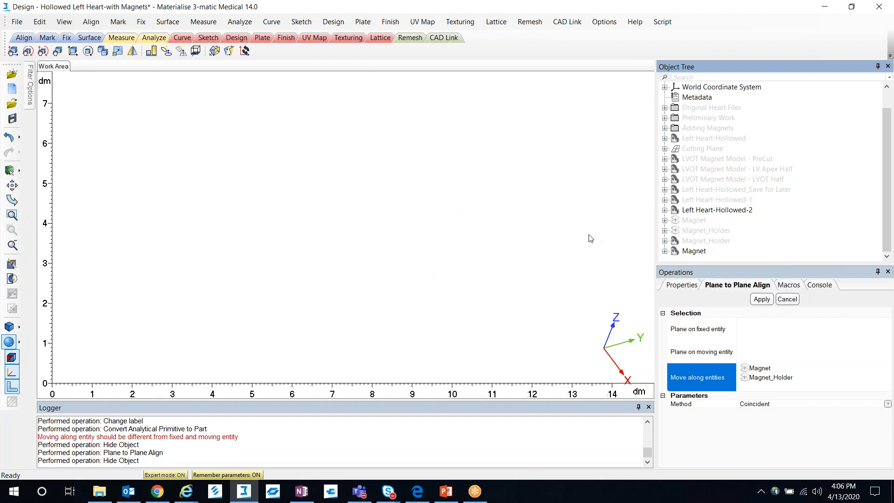
- Show the Magnet_Holder part inside the cut heart opening and give it medium transparency
scroll(455, 176, "up", 10)
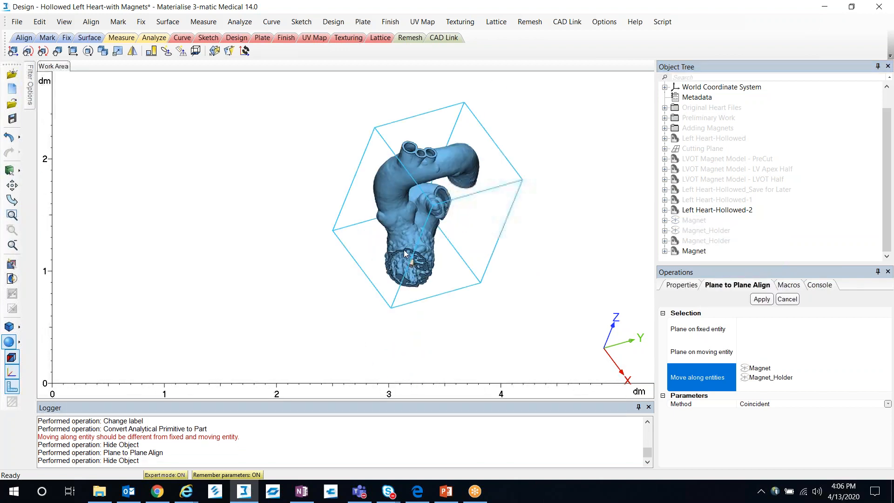
scroll(421, 274, "up", 4)
right_click_drag(392, 279, 432, 257)
scroll(417, 266, "up", 3)
right_click(708, 241)
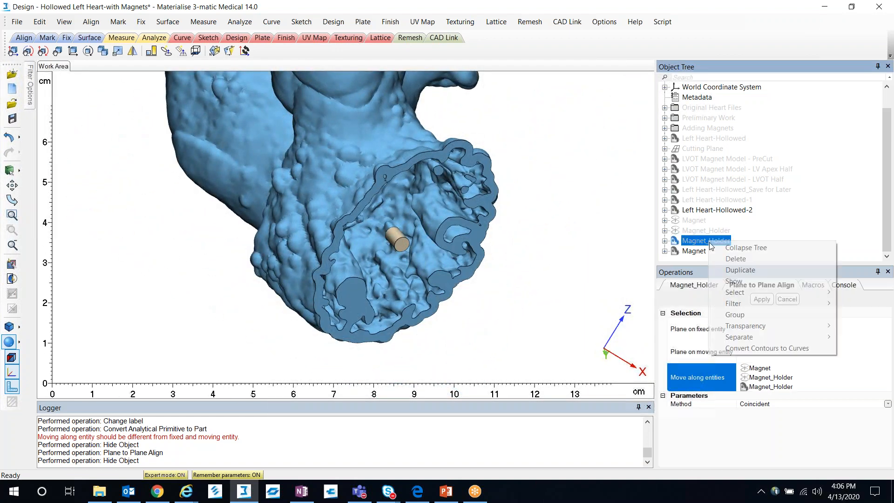
left_click(734, 281)
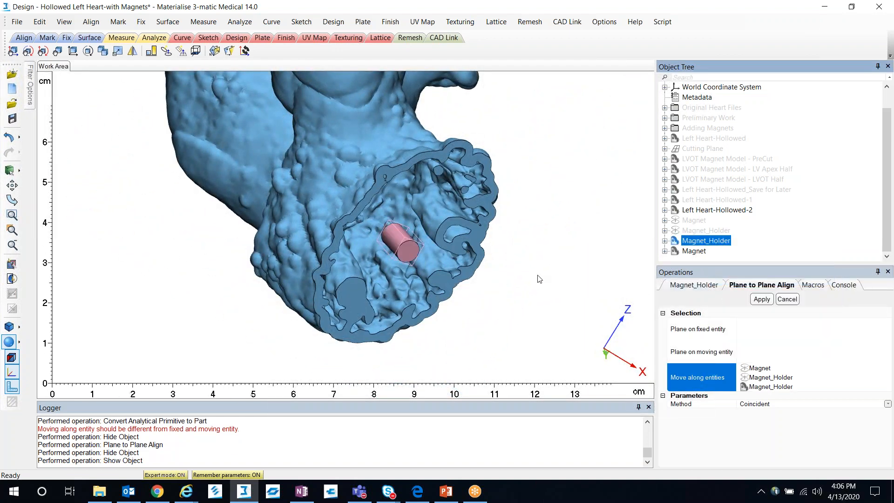
right_click(724, 241)
mouse_move(782, 321)
left_click(683, 346)
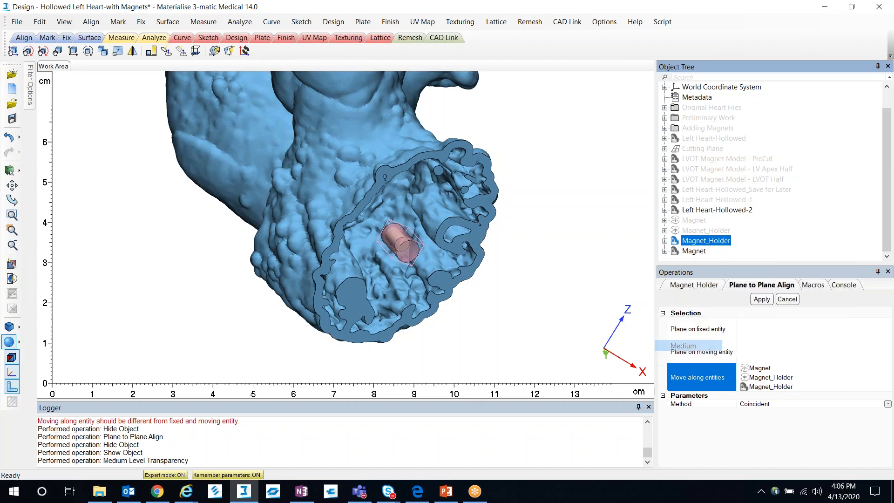
- Using Translate/Rotate with a translation step of 2, move the Magnet part along its long axis towards the cut plane
right_click_drag(387, 253, 488, 244)
left_click(698, 252)
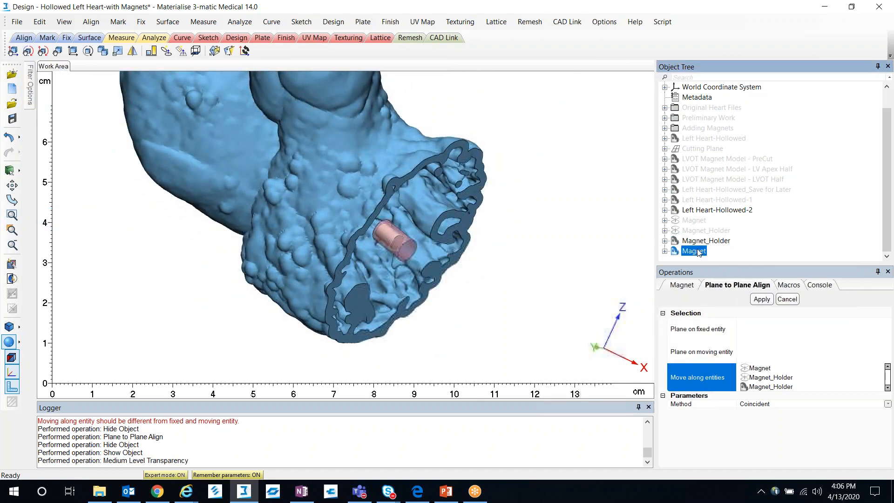
key("Escape")
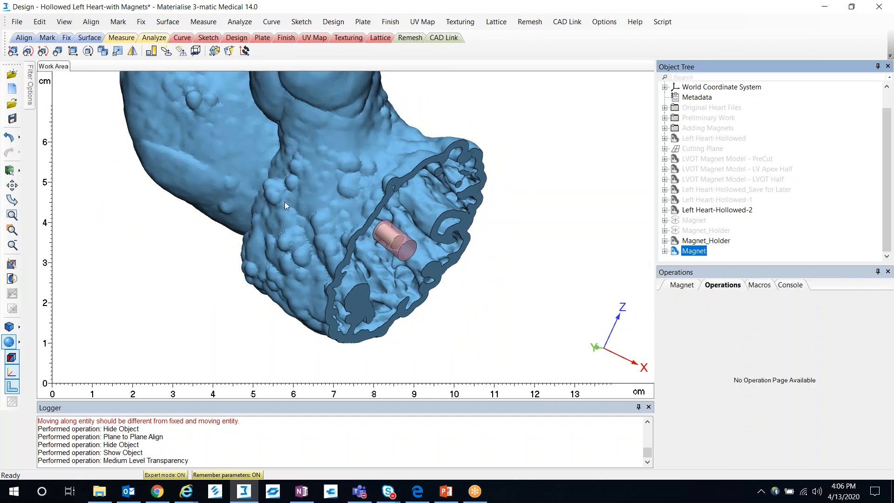
left_click(91, 21)
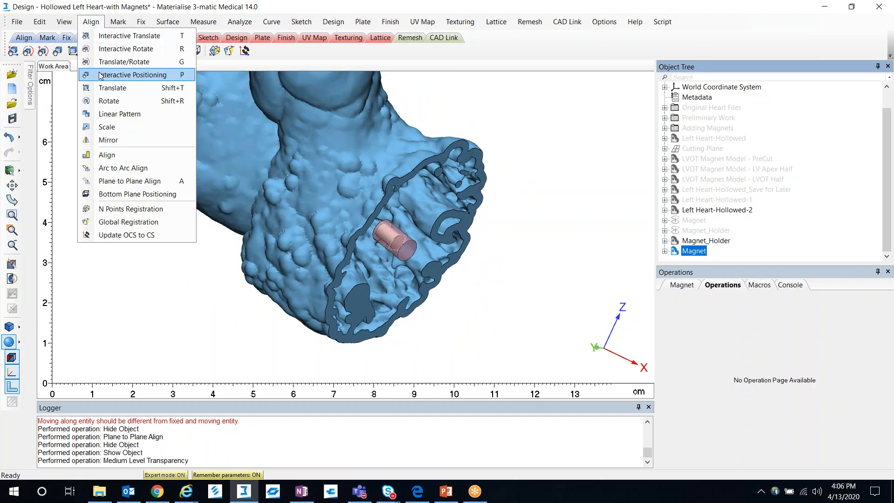
left_click(124, 62)
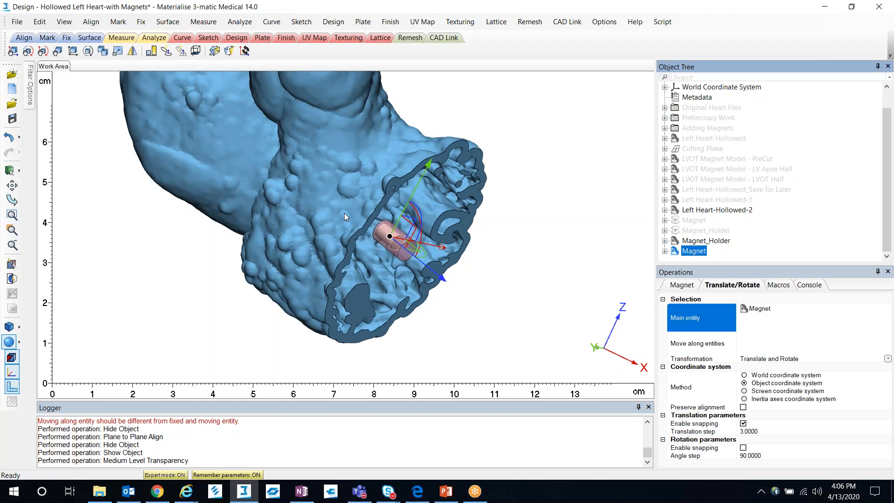
scroll(425, 309, "up", 3)
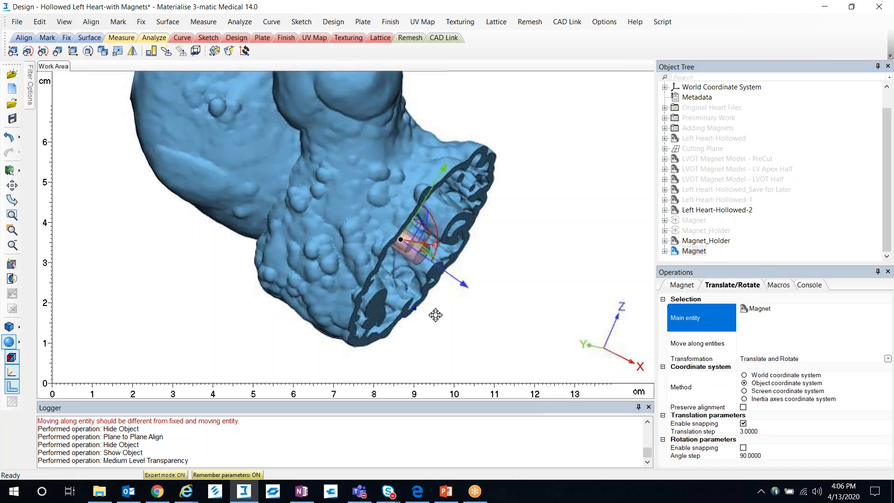
mouse_move(394, 252)
right_mouse_down()
mouse_move(319, 284)
mouse_move(422, 240)
mouse_move(381, 241)
right_mouse_up()
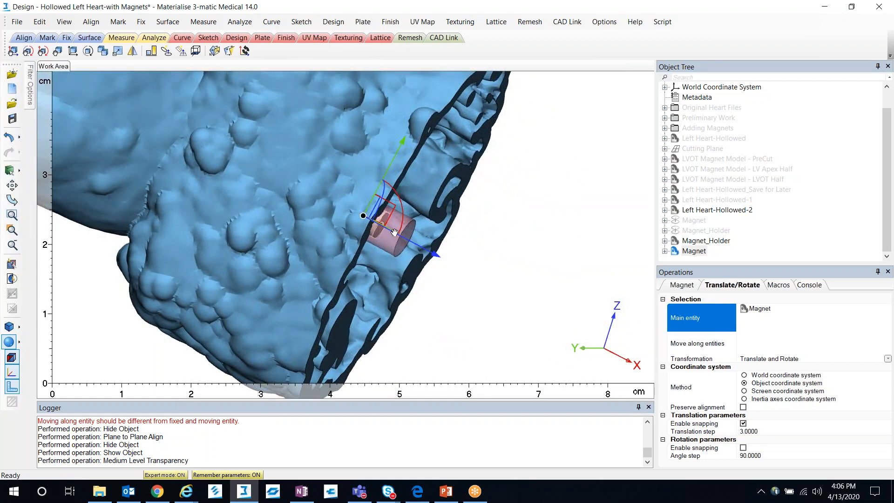
right_click_drag(370, 289, 349, 262)
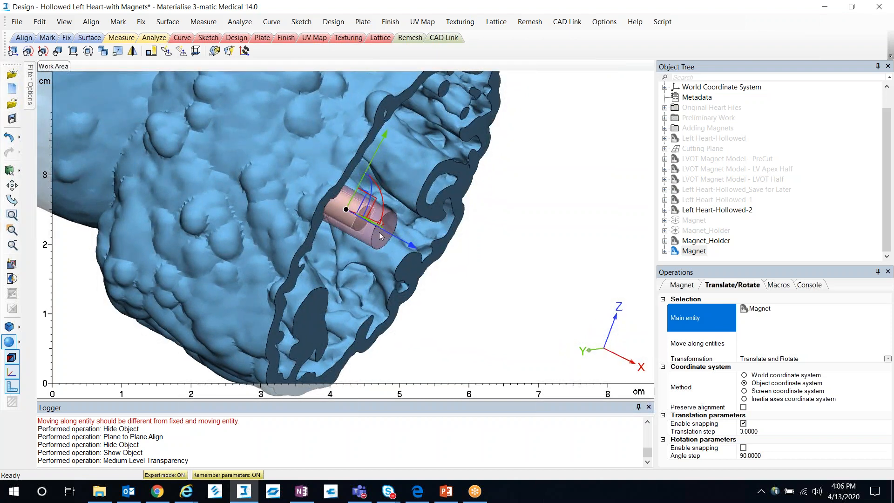
right_click_drag(379, 231, 356, 242)
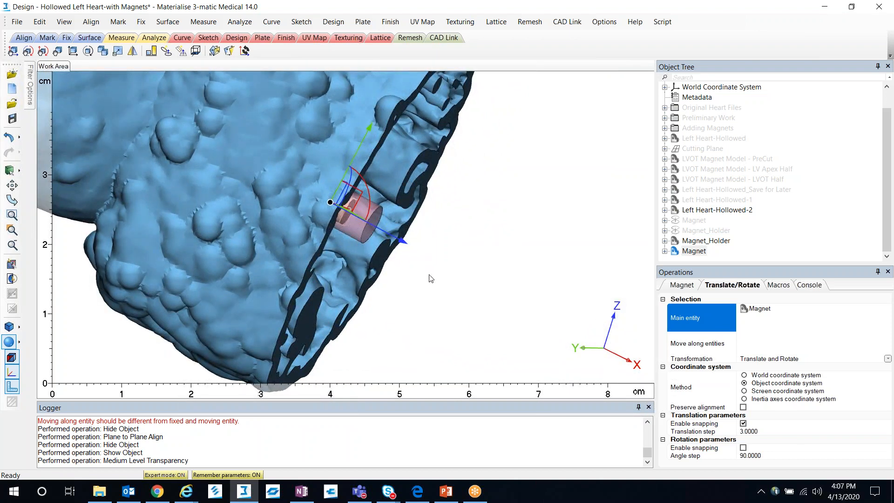
left_click(747, 431)
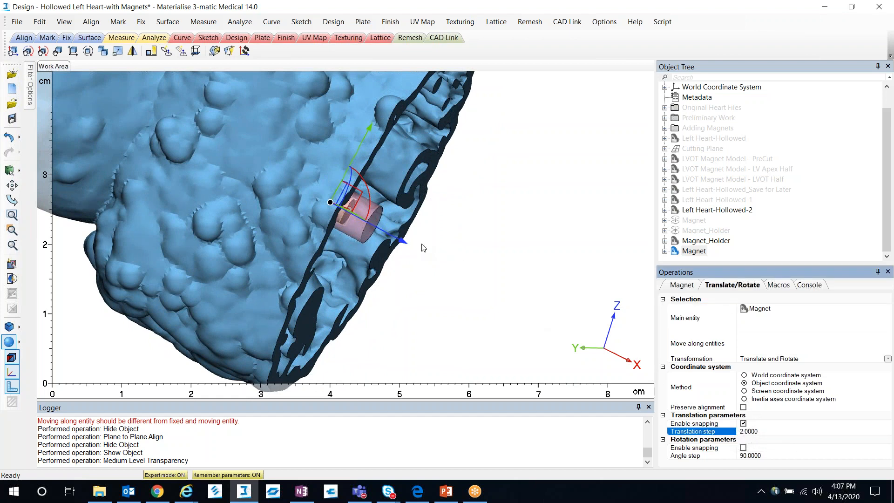
left_click_drag(389, 231, 405, 240)
right_click_drag(393, 313, 357, 310)
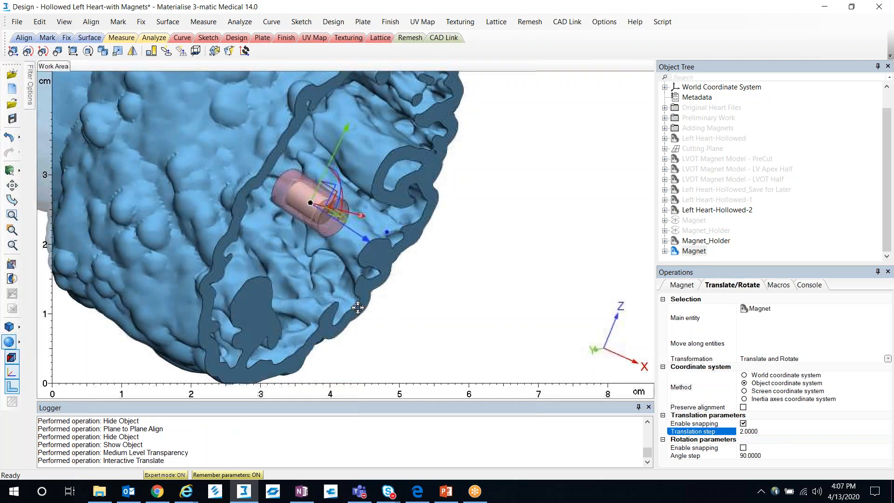
- Make Magnet_Holder the main entity for Translate/Rotate and have the Magnet part move along with it
left_click(693, 346)
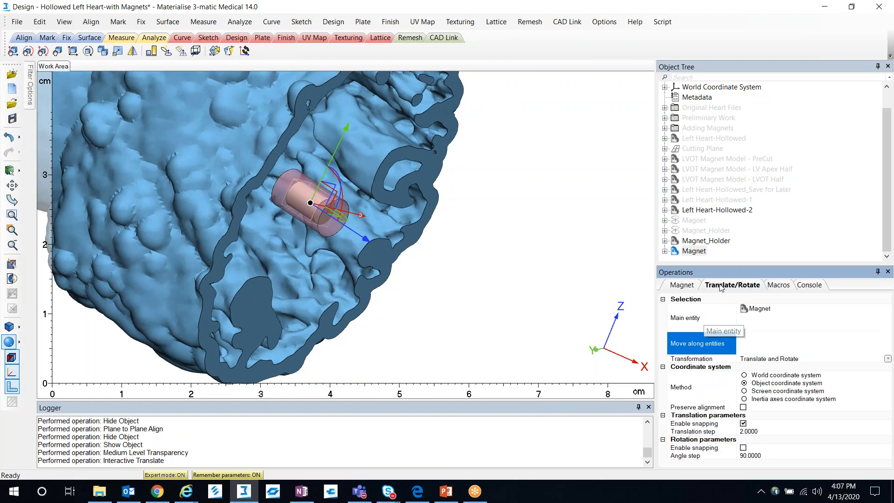
left_click(711, 321)
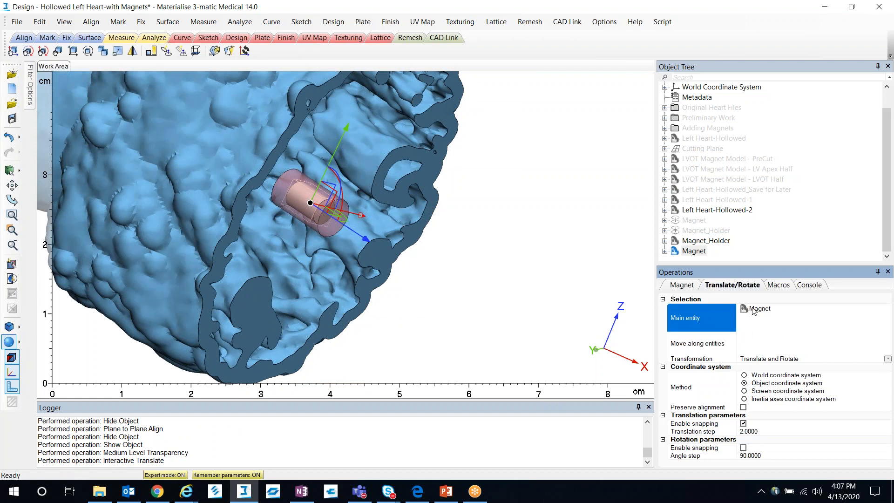
left_click(725, 241)
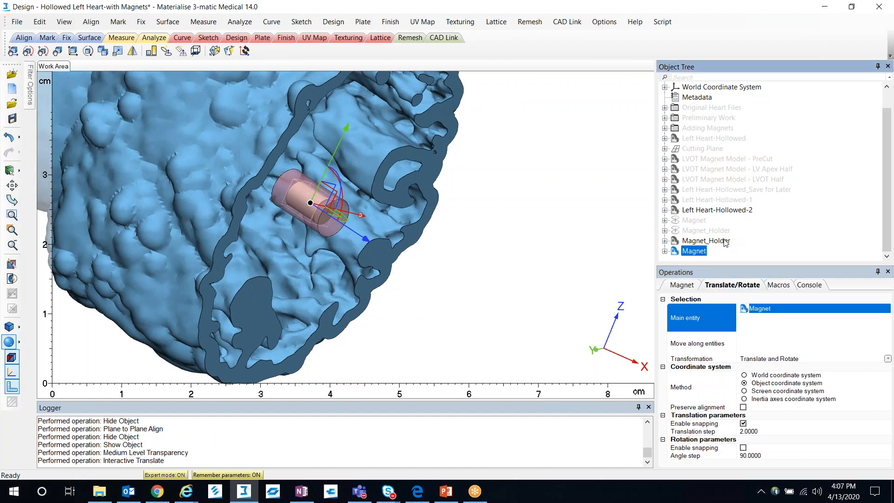
left_click(717, 348)
left_click(696, 250)
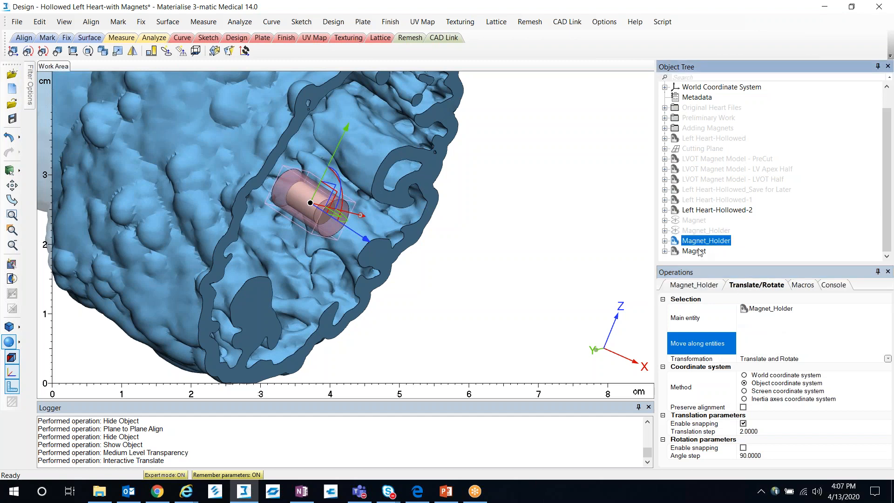
- Move Magnet_Holder and Magnet together by 4 along their long axis, outwards through the cut opening
mouse_move(405, 287)
right_mouse_down()
mouse_move(426, 289)
mouse_move(417, 285)
right_mouse_up()
left_click_drag(348, 210, 344, 214)
right_click_drag(318, 238, 338, 236)
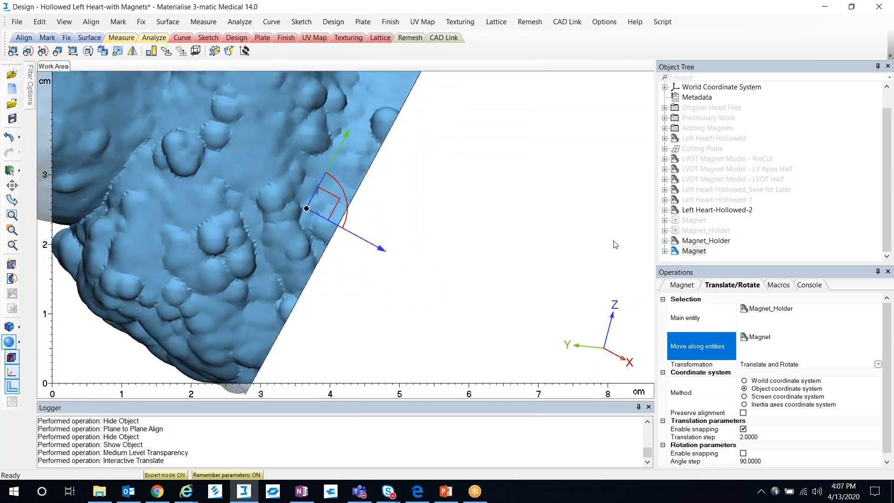
right_click_drag(375, 296, 385, 255)
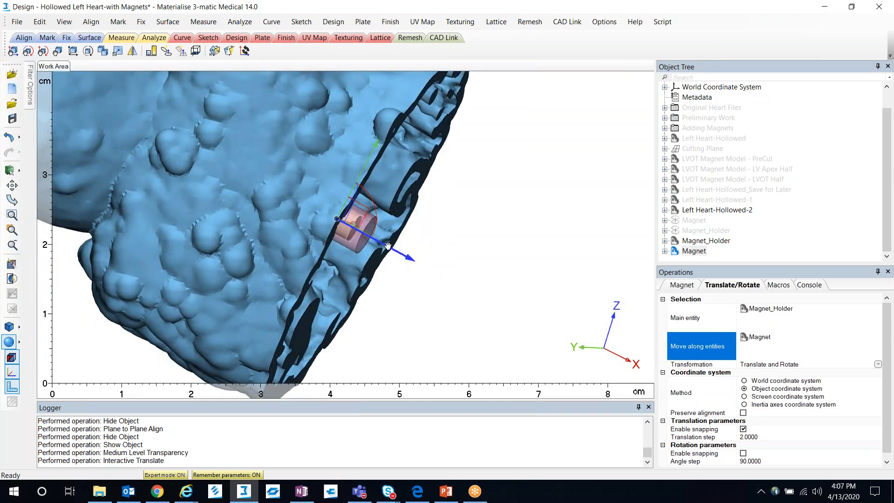
left_click_drag(387, 248, 426, 265)
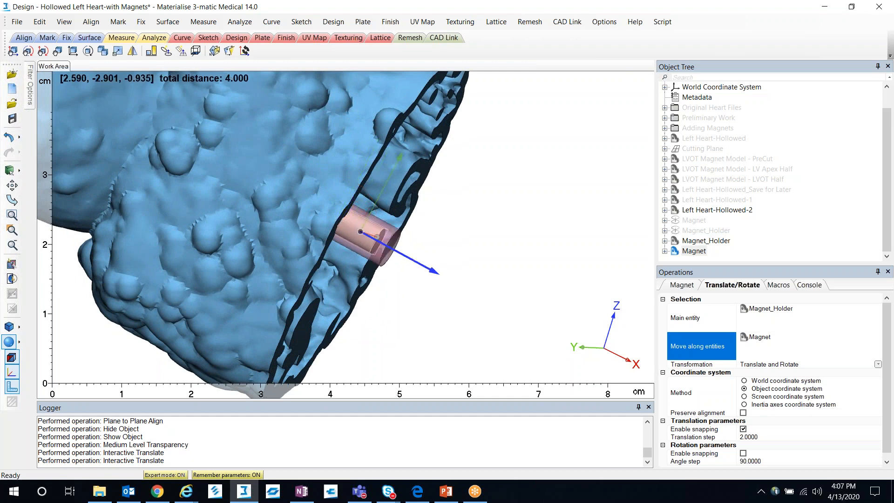
- Set the translation step to 1 and nudge the magnet pair further outwards along its long axis to the cut plane
right_click_drag(409, 266, 405, 313)
left_click(751, 436)
type("1")
key("Return")
right_click_drag(462, 290, 459, 283)
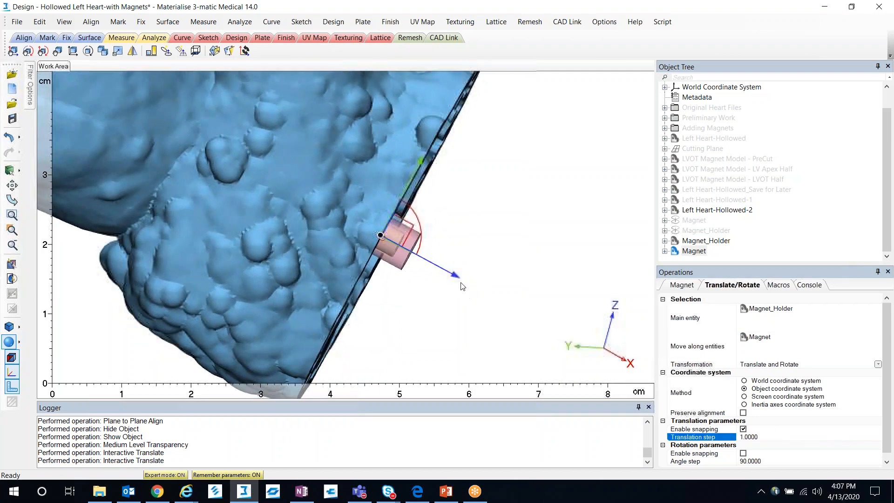
left_click_drag(441, 268, 447, 273)
right_click_drag(429, 319, 424, 327)
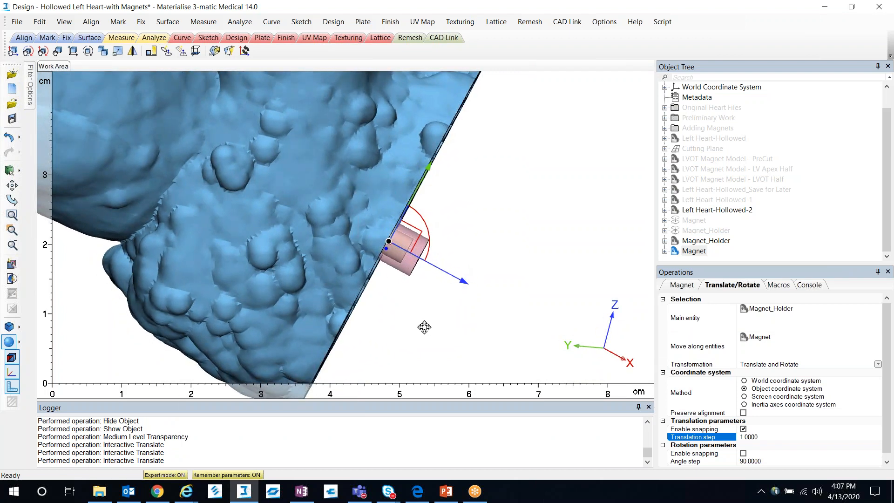
- Restart Translate/Rotate with Magnet as the main entity and Magnet_Holder moving along
right_click_drag(378, 308, 296, 324)
scroll(296, 324, "down", 3)
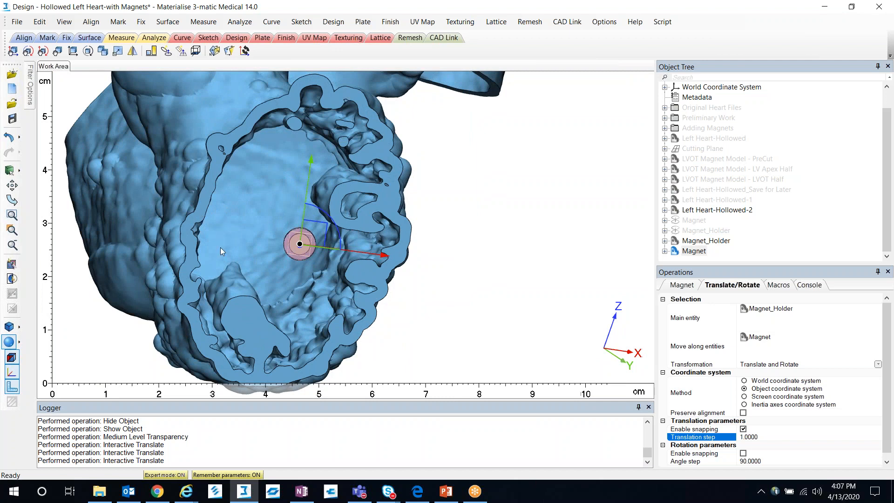
key("Escape")
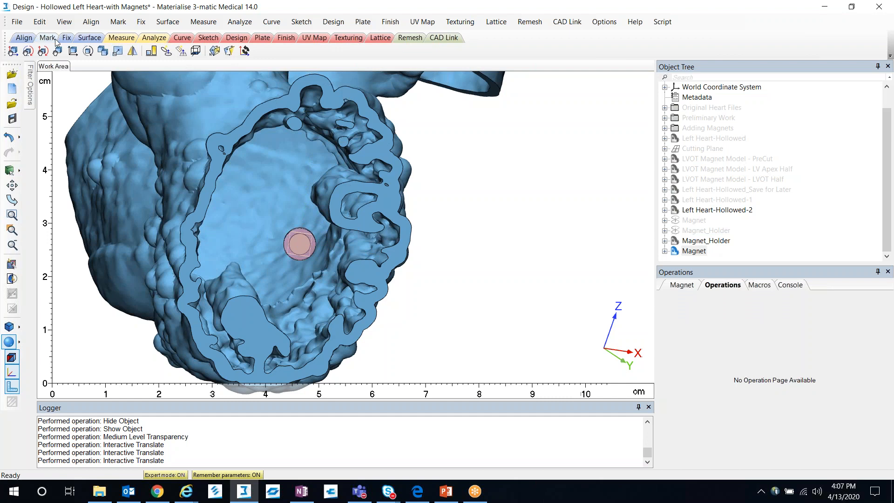
left_click(43, 50)
left_click(91, 22)
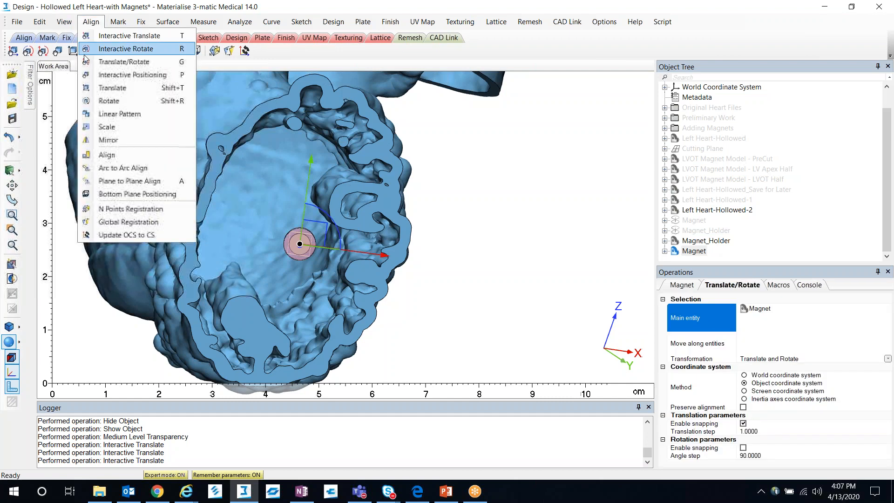
left_click(124, 64)
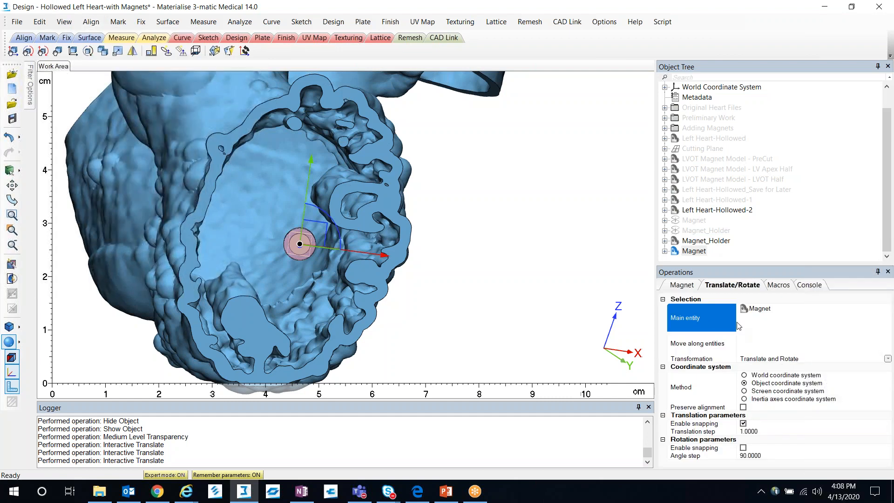
left_click(716, 338)
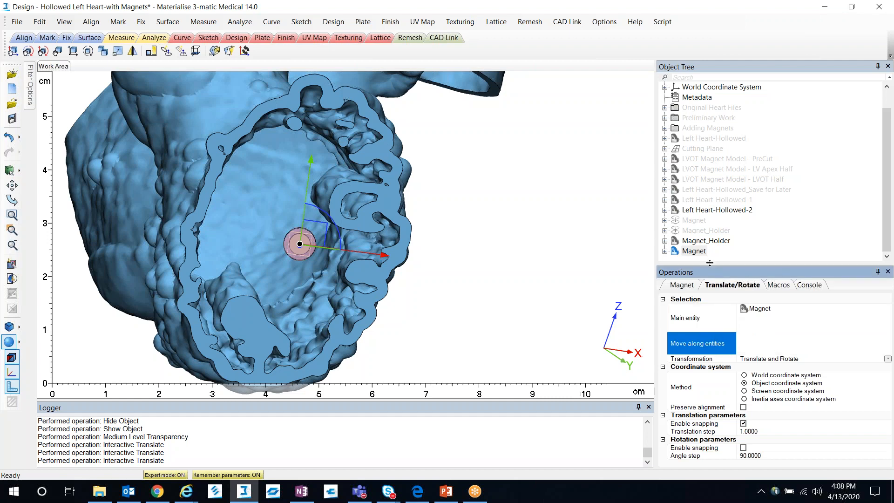
left_click(706, 241)
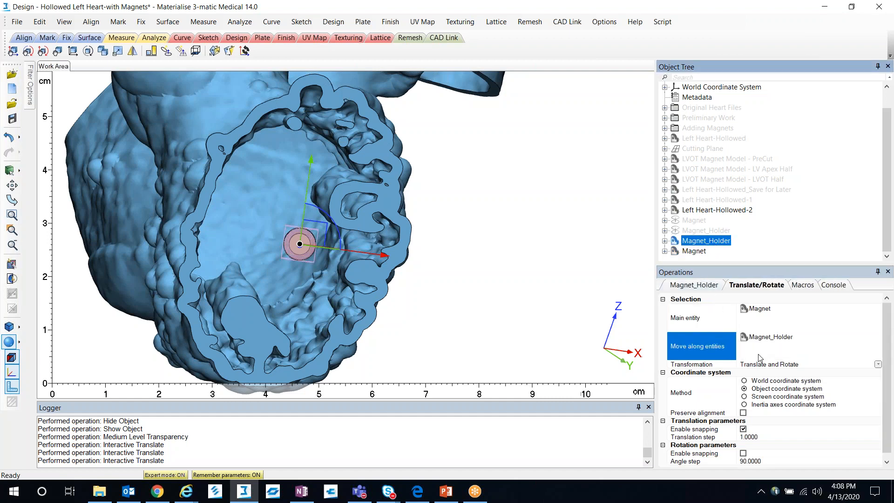
- Move the magnet pair within the cut plane from the heart's cavity onto the outer edge of the heart wall
middle_click_drag(299, 279, 368, 286)
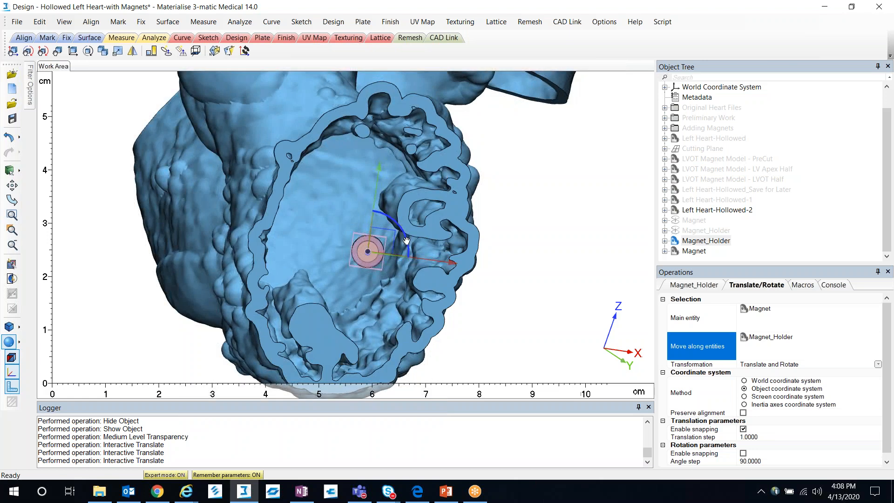
right_click_drag(405, 315, 411, 317)
right_click_drag(475, 325, 396, 310)
middle_click_drag(541, 300, 368, 201)
right_click_drag(367, 202, 402, 223)
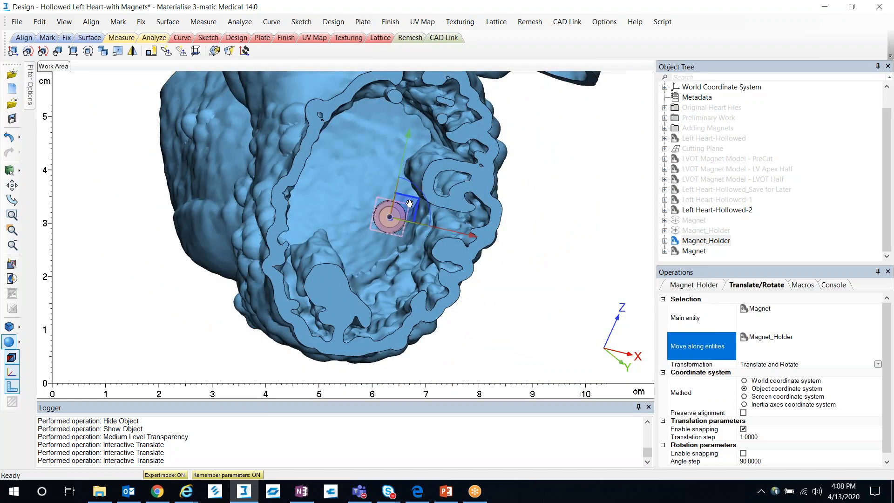
left_click_drag(397, 195, 292, 152)
- Show Left Heart-Hollowed-1 and hide Left Heart-Hollowed-2 to check the magnet pair against the other half's cut wall
scroll(263, 219, "up", 4)
middle_click_drag(266, 223, 234, 299)
right_click_drag(248, 273, 244, 245)
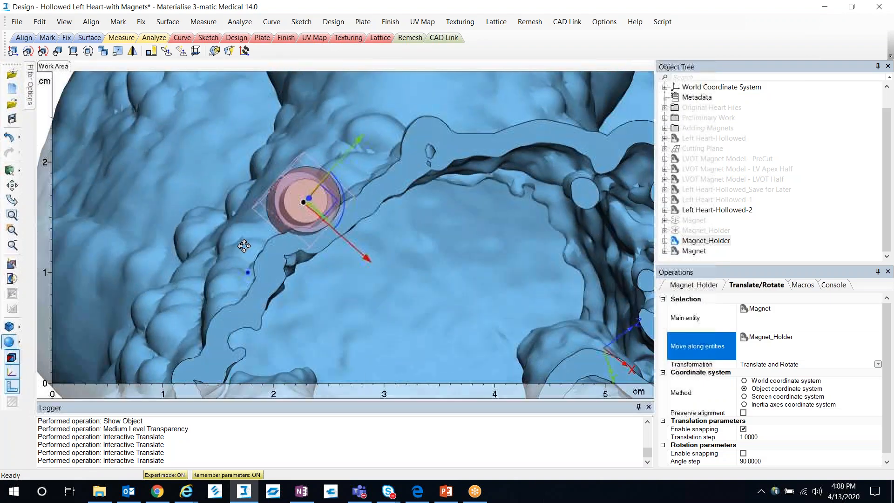
right_click_drag(339, 260, 176, 211)
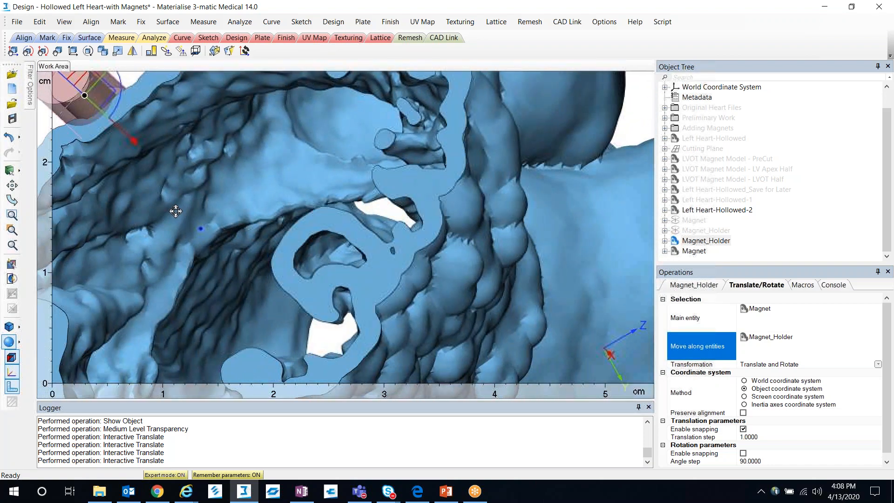
right_click_drag(114, 155, 298, 254)
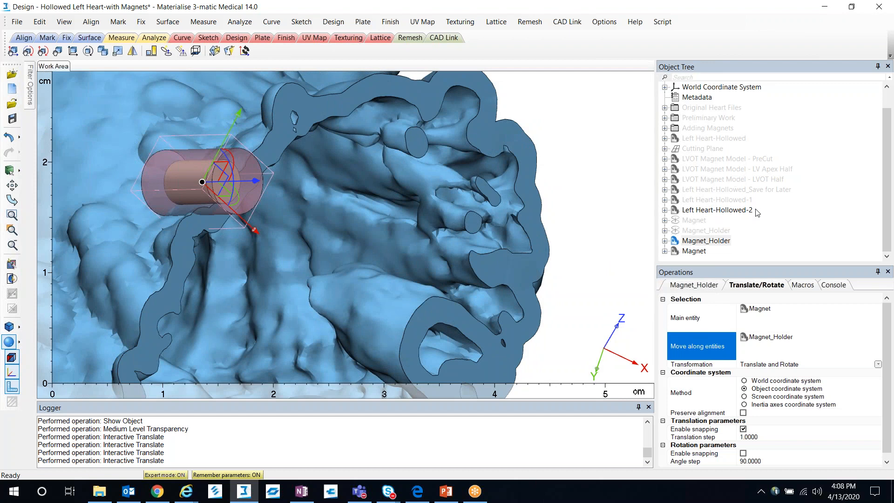
right_click(688, 199)
left_click(766, 239)
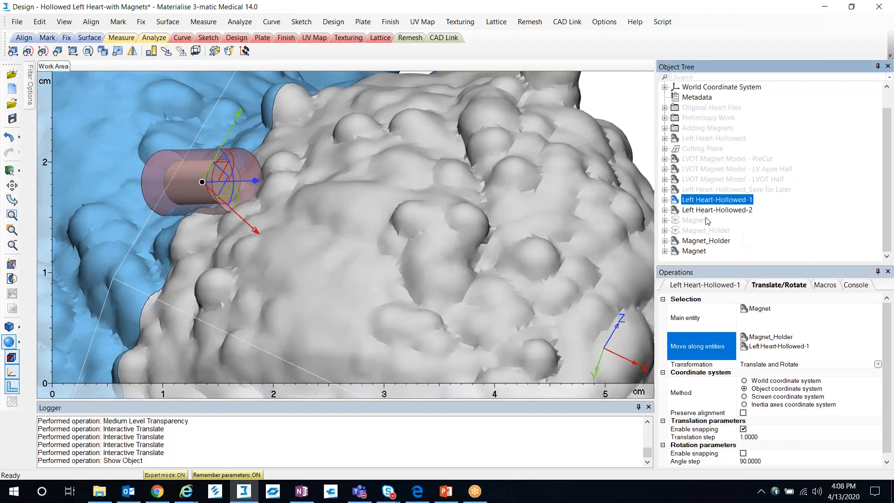
right_click(732, 211)
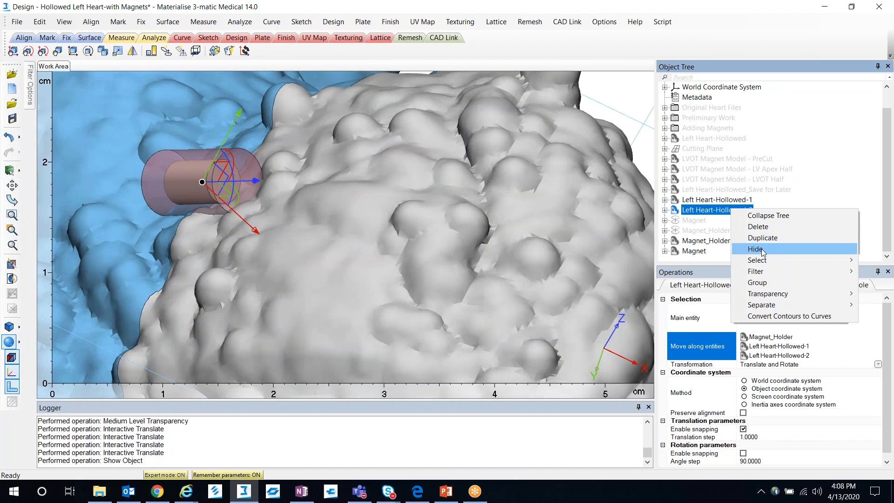
left_click(764, 248)
right_click_drag(293, 256, 395, 187)
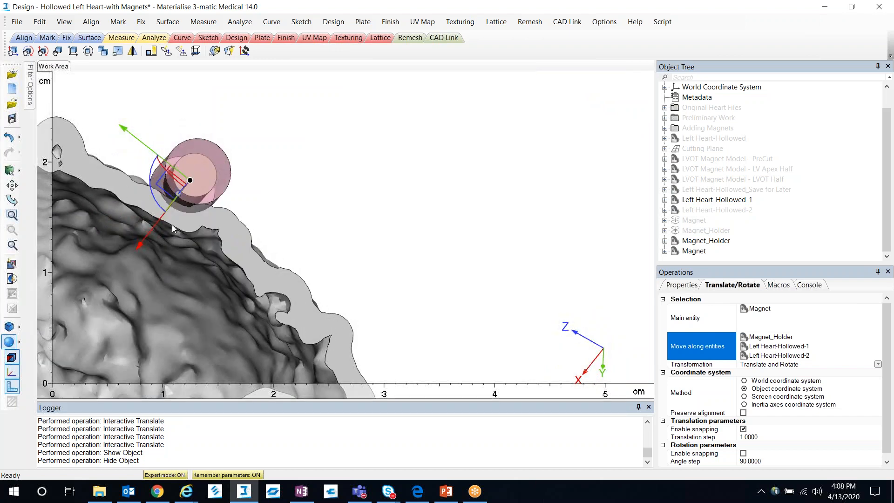
- Turn off snapping for translation so the magnet pair can be moved freely
left_click(163, 215)
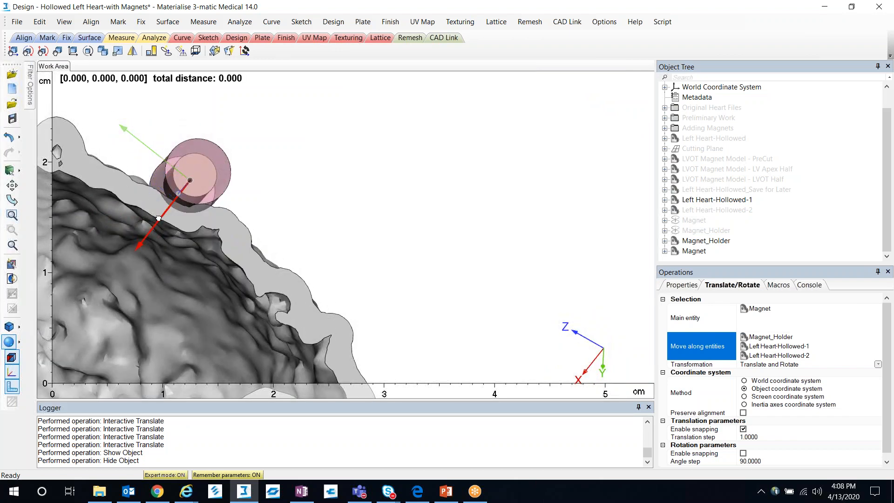
left_click(743, 429)
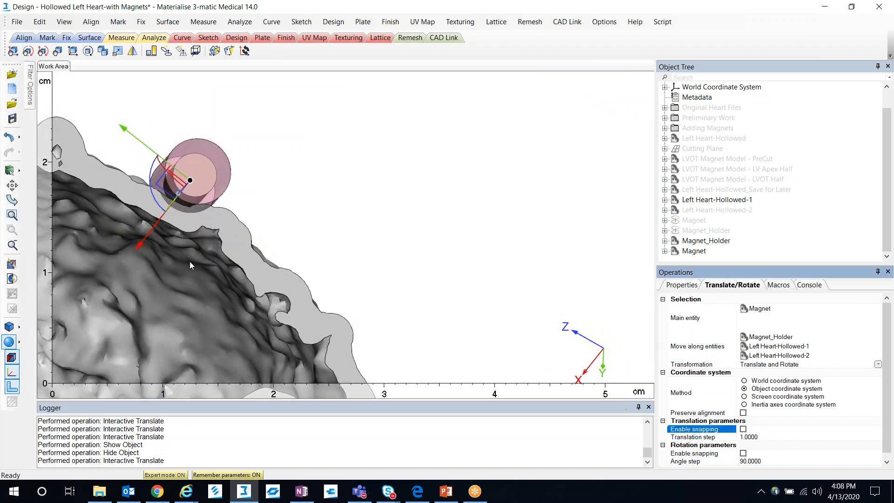
- Try to shift the magnet pair towards the heart wall, undo the shift, and hide Left Heart-Hollowed-2 again
left_click_drag(158, 220, 156, 223)
middle_click_drag(341, 244, 488, 187)
key("ctrl+z")
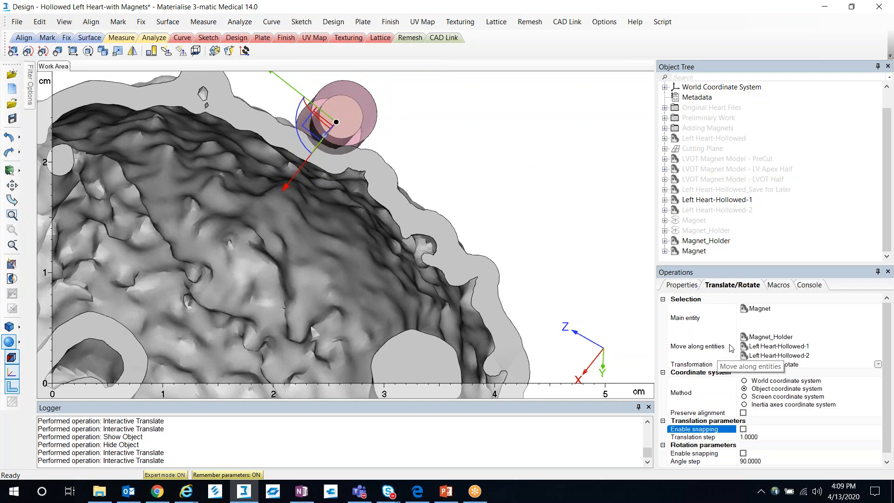
key("ctrl+z")
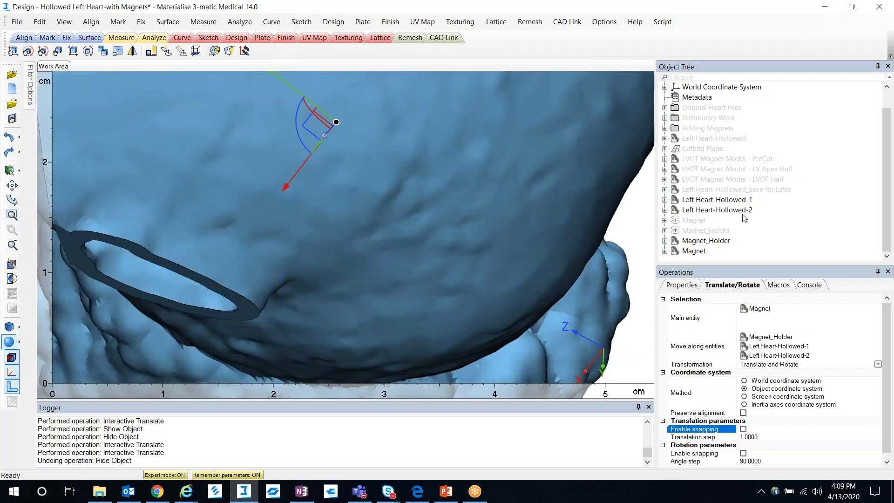
right_click(745, 210)
left_click(768, 246)
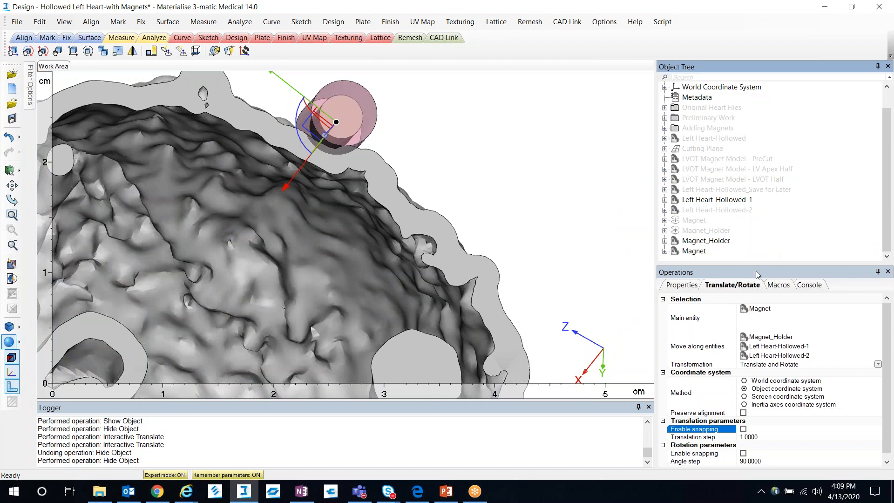
- Remove Left Heart-Hollowed-1 and Left Heart-Hollowed-2 from the entities that move along with the Magnet
left_click(765, 349)
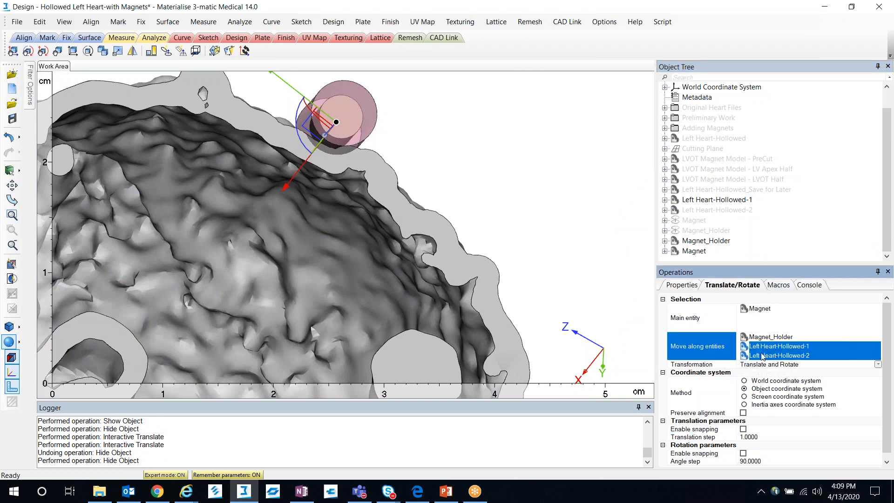
right_click(790, 356)
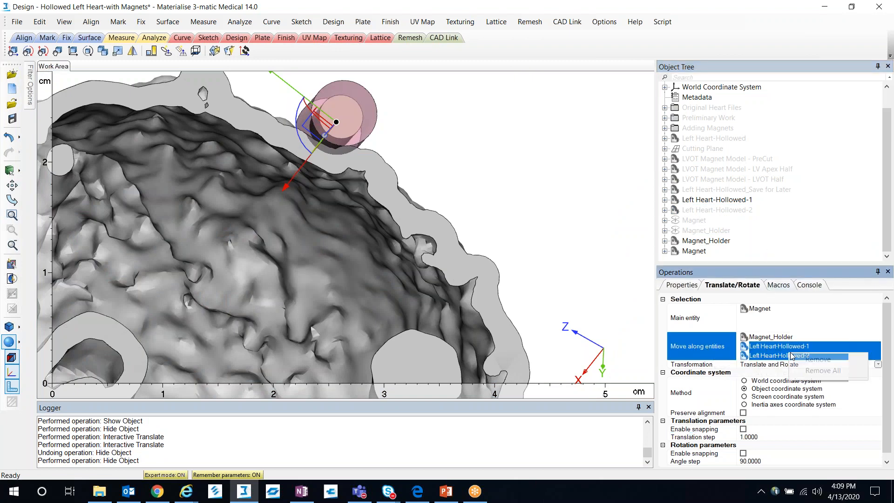
left_click(813, 362)
- Move the magnet pair slightly along its red axis towards the cut wall of Left Heart-Hollowed-1
middle_click_drag(339, 202, 356, 237)
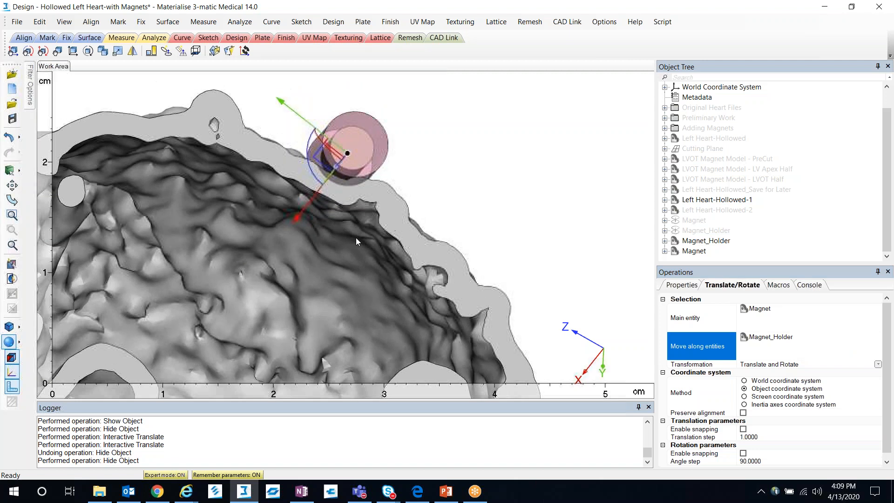
left_click_drag(313, 197, 310, 201)
right_click_drag(375, 218, 331, 240)
scroll(408, 251, "down", 3)
middle_click_drag(423, 261, 450, 233)
right_click_drag(451, 233, 473, 236)
scroll(459, 252, "up", 2)
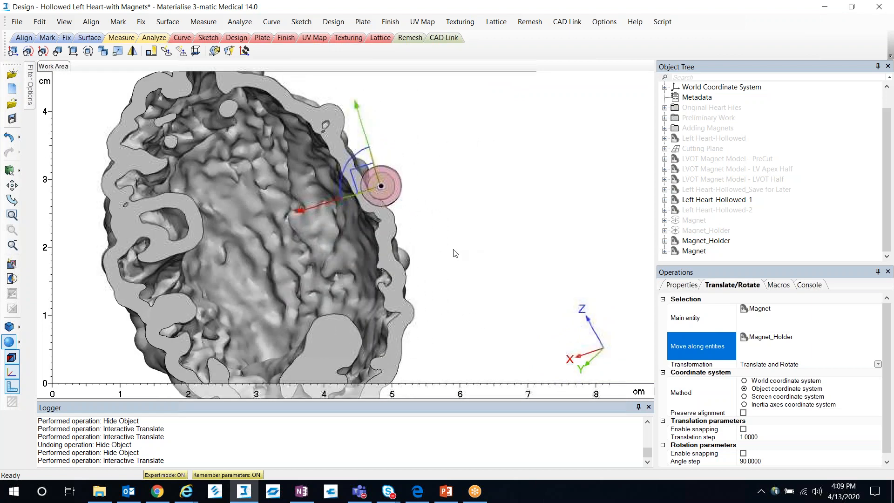
- Show Magnet Holder 2 and Magnet Holder 3 from the Adding Magnets folder
scroll(443, 258, "down", 4)
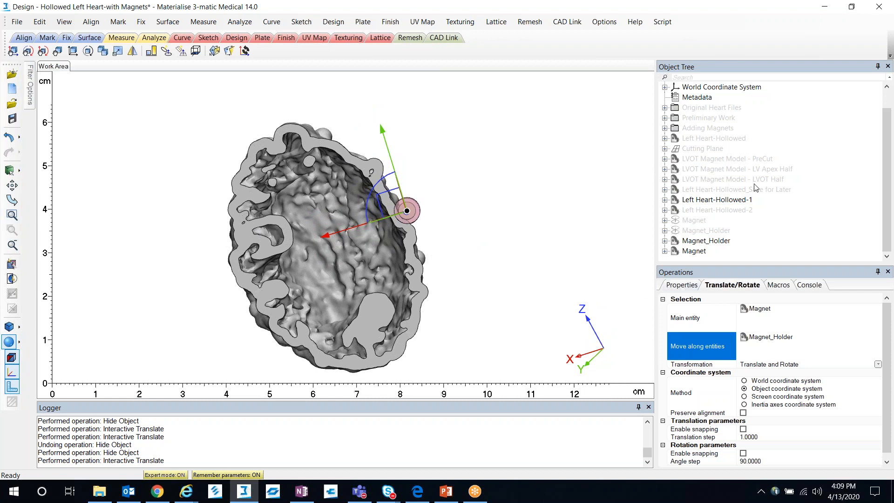
scroll(750, 212, "up", 1)
left_click(665, 149)
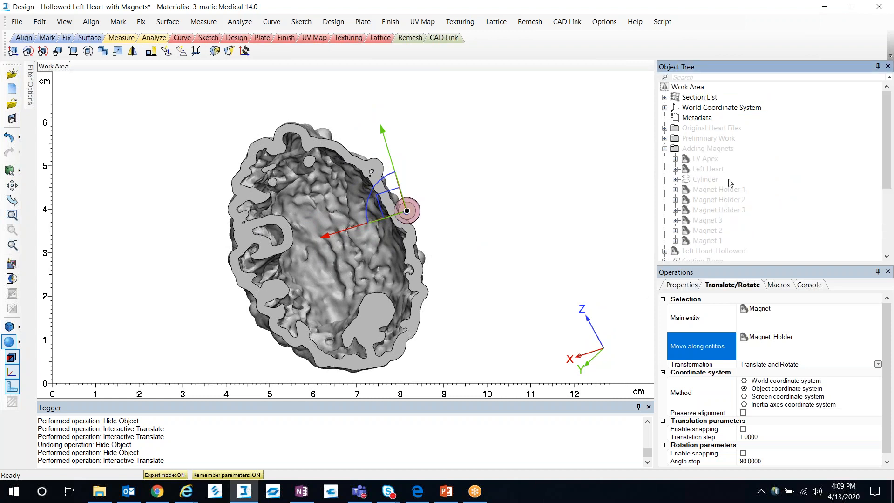
left_click(735, 202, "ctrl")
left_click(735, 211, "ctrl")
right_click(737, 211)
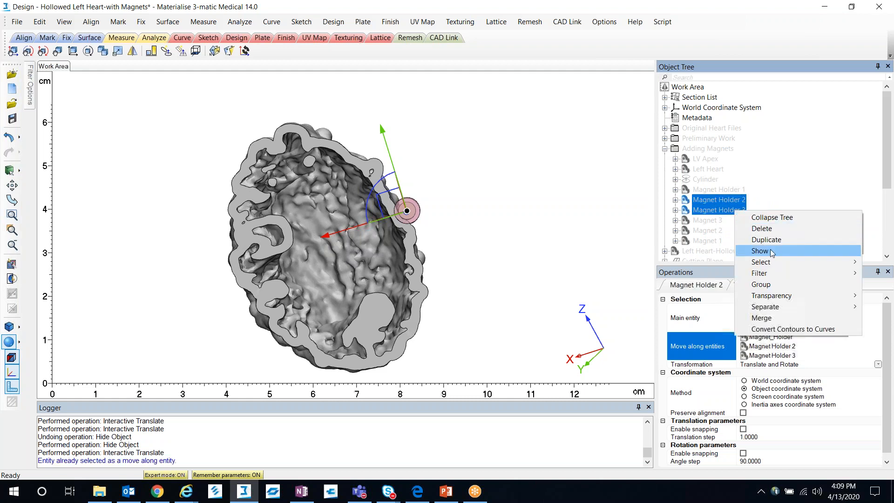
left_click(769, 250)
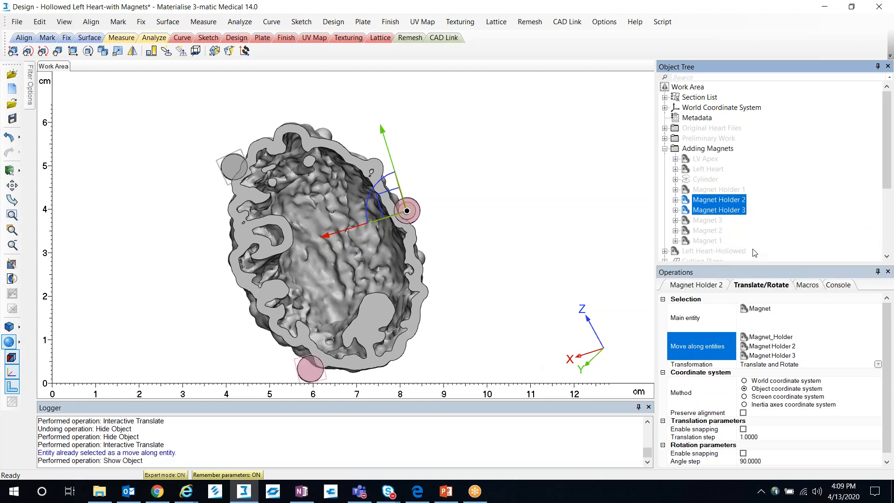
- Show Magnet 2 and Magnet 3 from the Adding Magnets folder, and close the Translate/Rotate operation
left_click(706, 232)
left_click(715, 239, "ctrl")
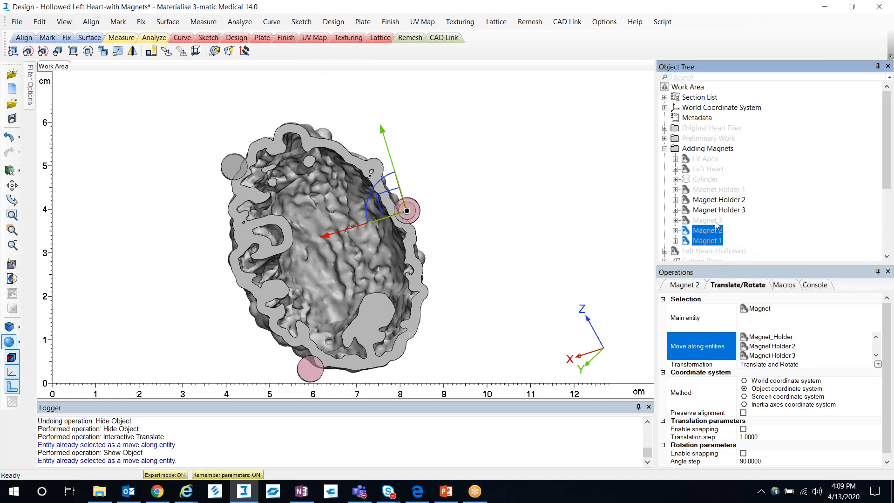
left_click(715, 222, "shift")
right_click(712, 228)
left_click(736, 269)
right_click_drag(306, 224, 320, 295)
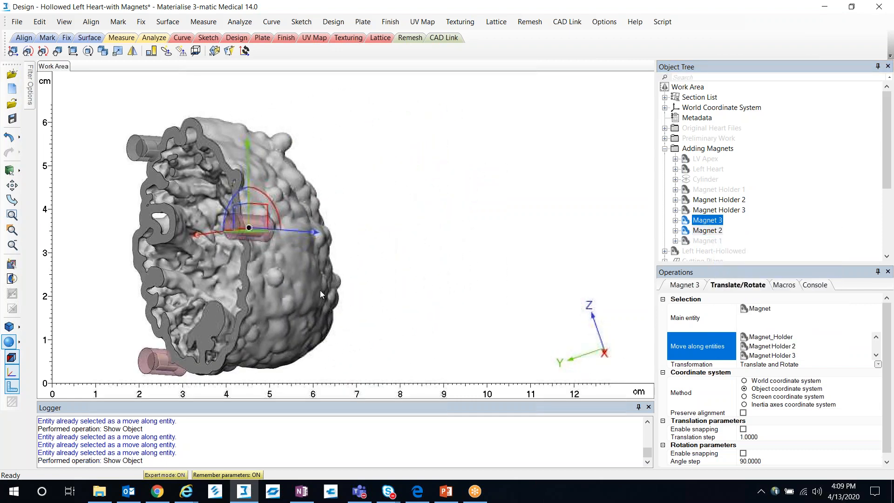
middle_click_drag(320, 294, 374, 280)
right_click_drag(374, 279, 340, 284)
middle_click_drag(354, 287, 393, 295)
key("Escape")
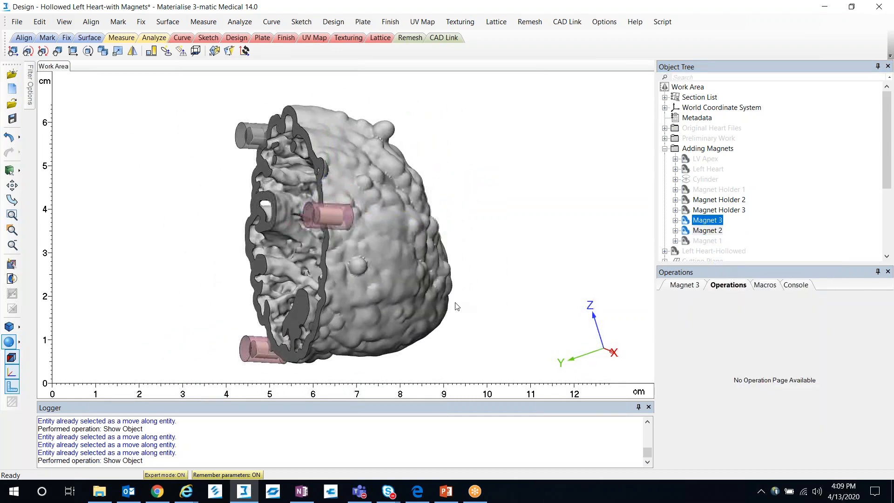
- Hide Left Heart-Hollowed-1 and show the uncut Left Heart-Hollowed_Save for Later
scroll(766, 233, "down", 4)
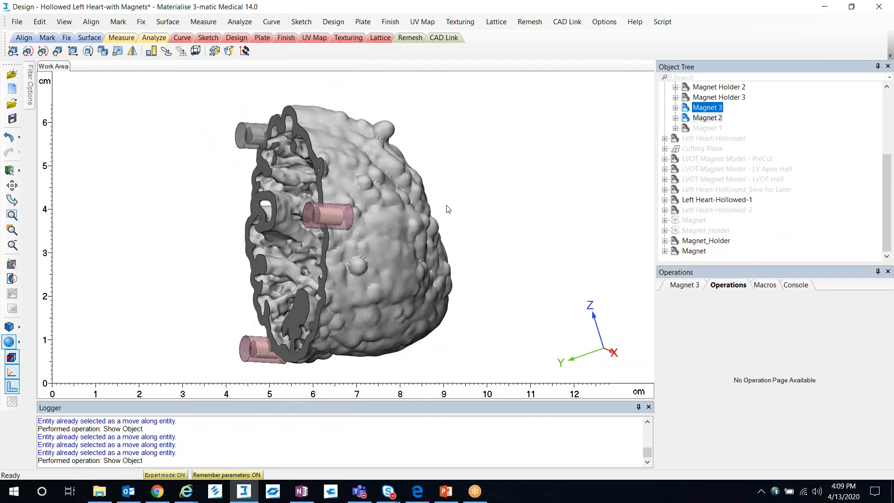
left_click(733, 210)
right_click(730, 207)
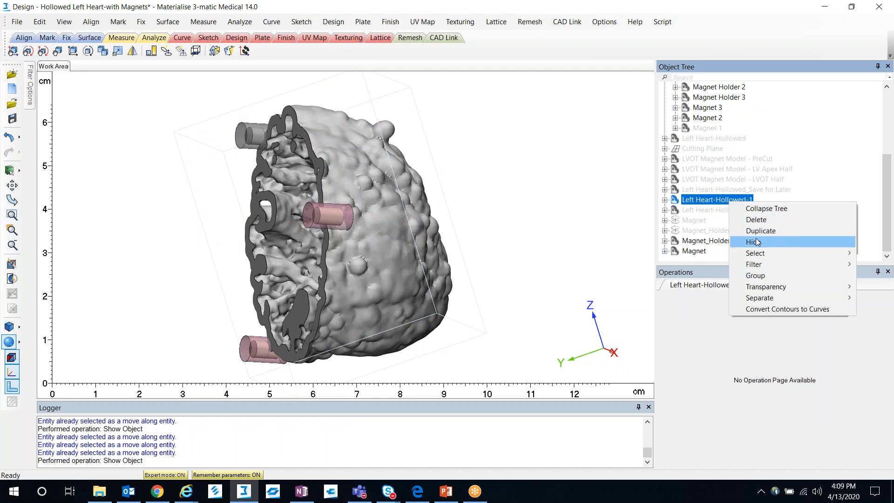
left_click(753, 241)
right_click(747, 191)
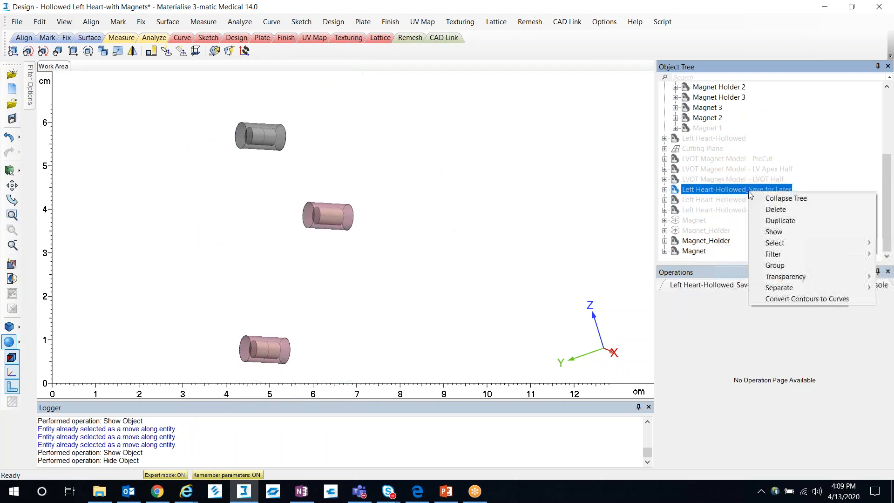
left_click(774, 231)
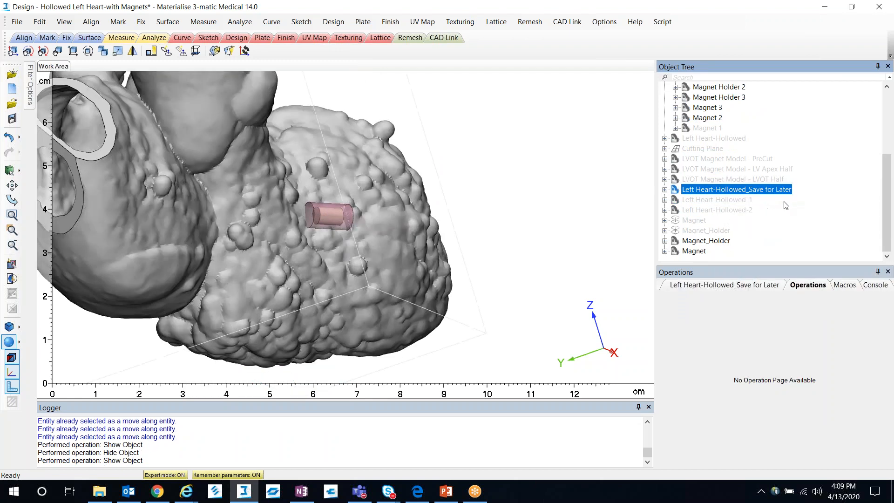
- Boolean-union Left Heart-Hollowed_Save for Later with Magnet_Holder, Magnet Holder 2 and Magnet Holder 3 into a new part
right_click_drag(340, 258, 460, 186)
left_click(334, 22)
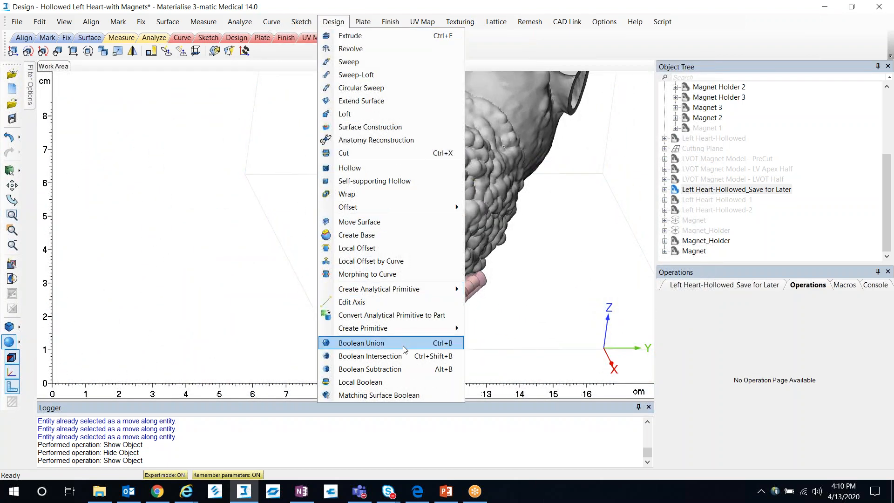
left_click(403, 344)
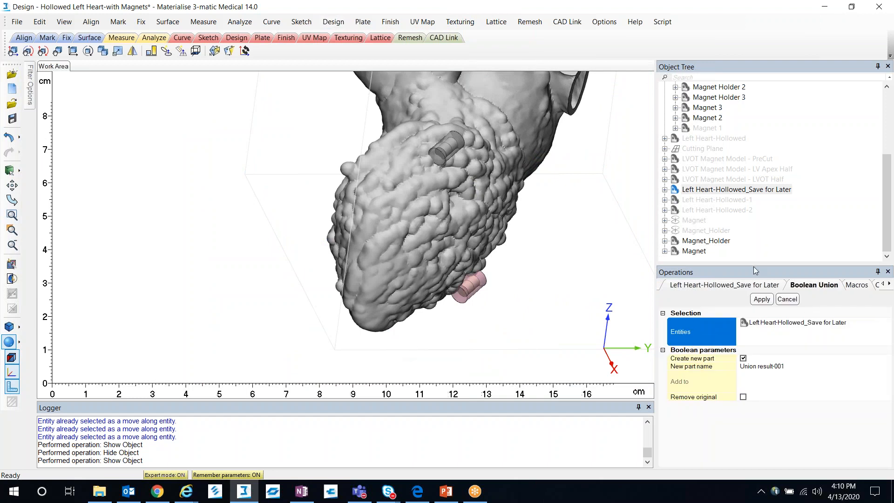
left_click(720, 242)
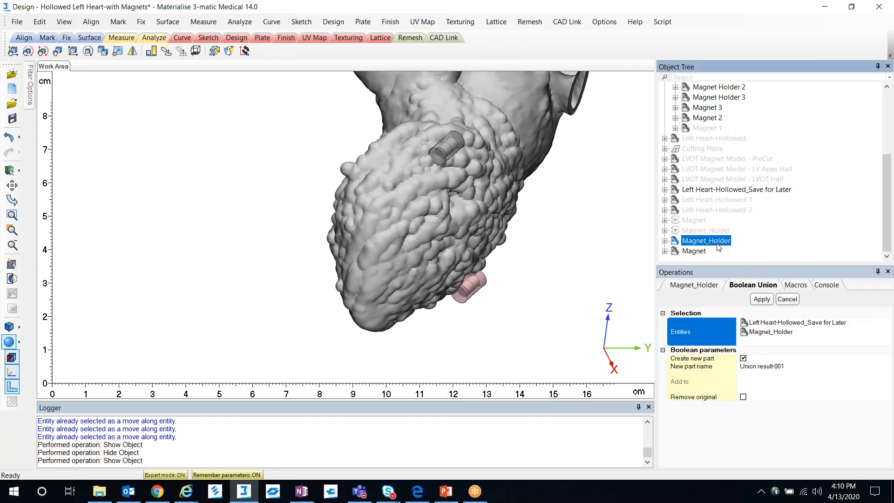
scroll(733, 182, "up", 2)
left_click(740, 148)
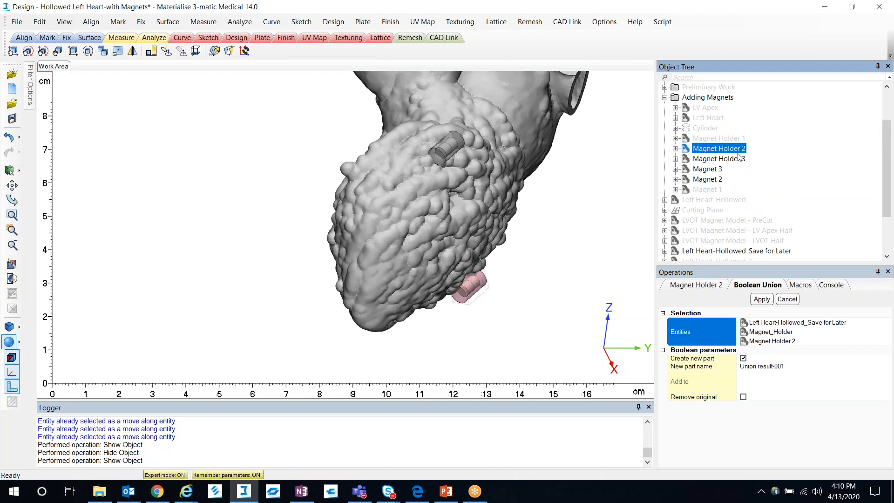
left_click(757, 300)
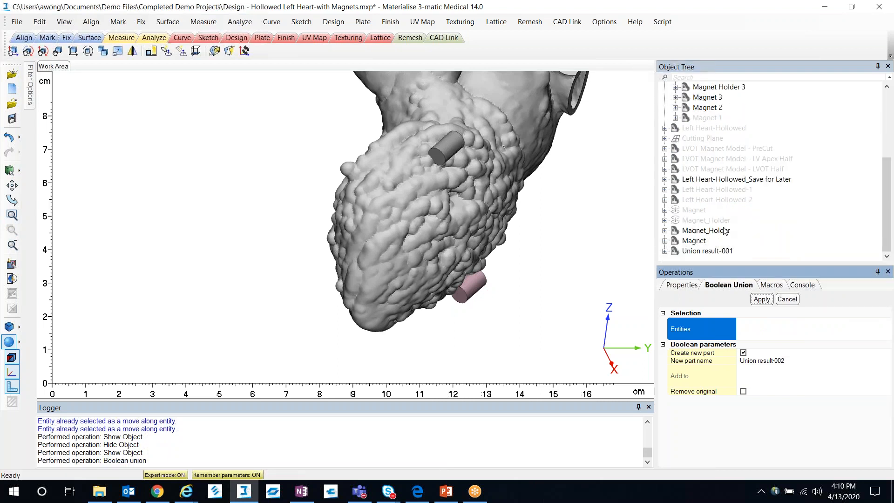
- Hide the Left Heart-Hollowed_Save for Later part and all visible magnets and magnet holders, leaving only the union result shown
left_click(700, 241)
left_click(702, 232, "ctrl")
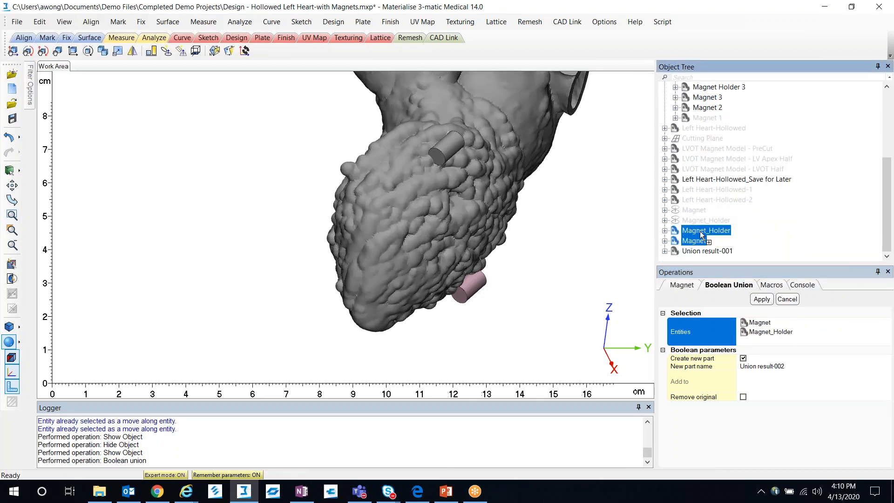
left_click(714, 185, "ctrl")
scroll(717, 187, "up", 3)
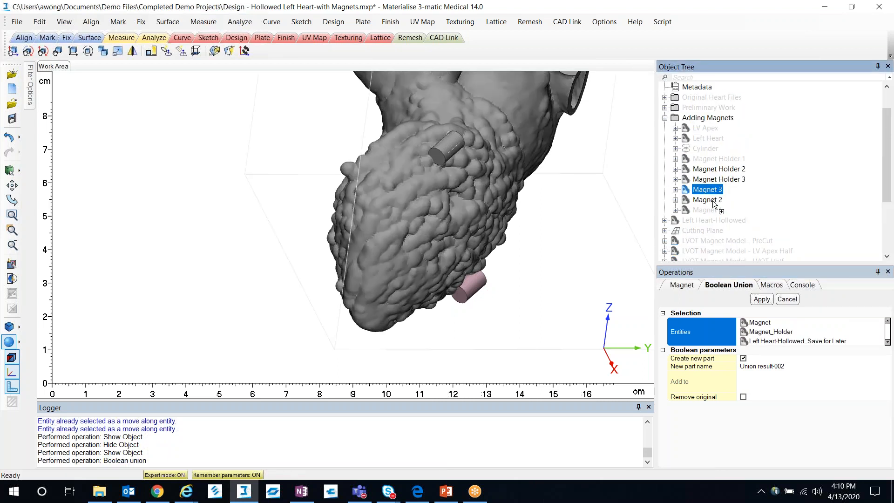
left_click(707, 199, "ctrl")
left_click(716, 179, "ctrl")
left_click(718, 171, "ctrl")
right_click(711, 167)
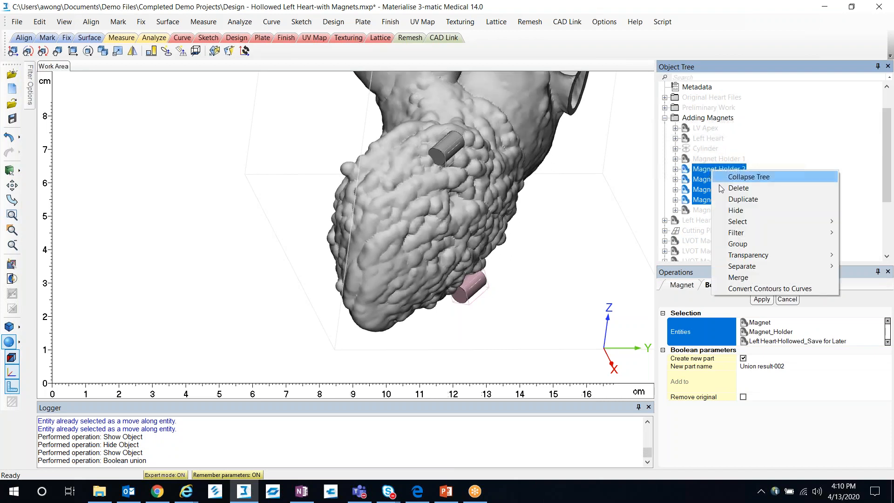
left_click(741, 212)
- Collapse the object tree and close the Boolean Union operation
scroll(731, 194, "down", 3)
right_click(723, 196)
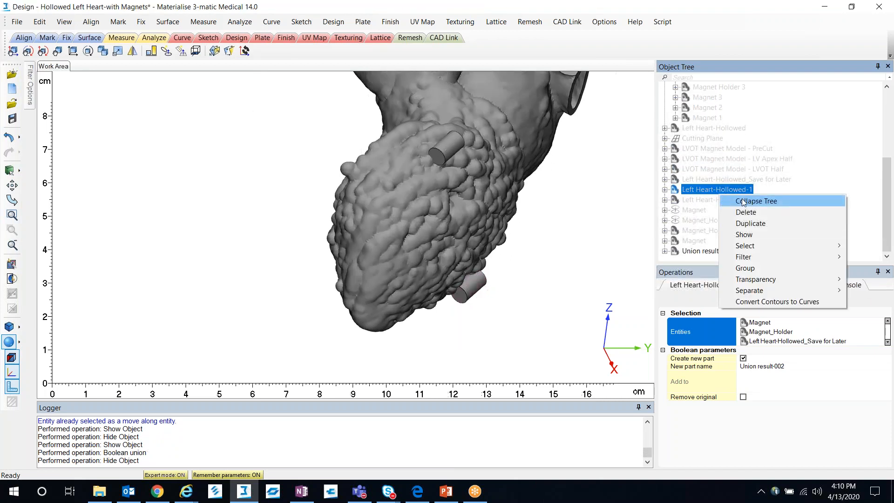
left_click(743, 201)
key("Escape")
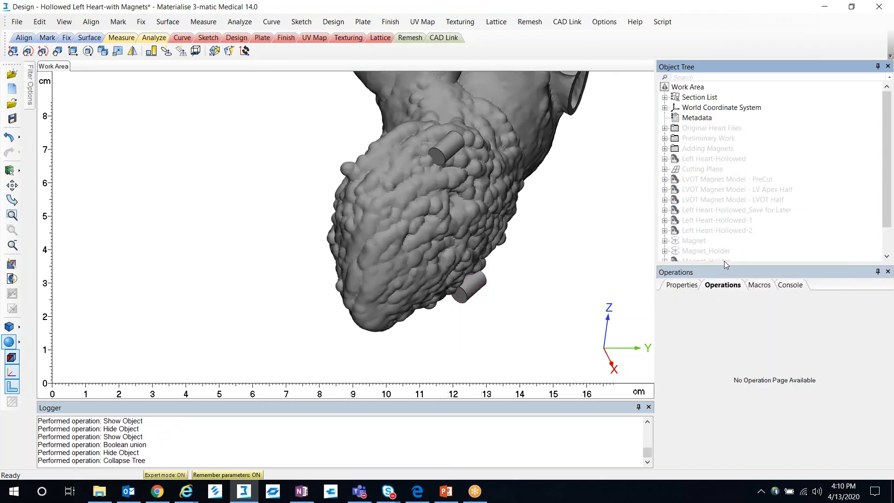
- Set Union result-001 to medium transparency
right_click_drag(539, 234, 385, 219)
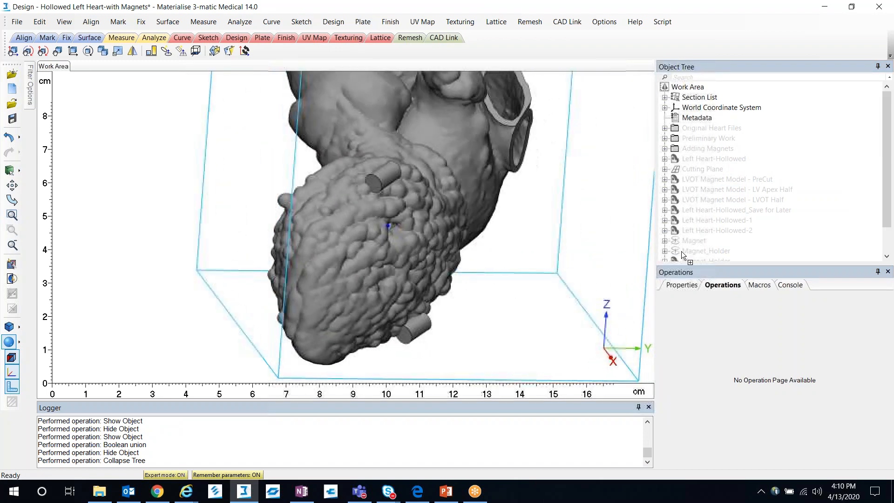
scroll(742, 241, "down", 1)
left_click(708, 251)
right_click(728, 252)
mouse_move(763, 338)
left_click(689, 361)
right_click_drag(407, 230, 367, 205)
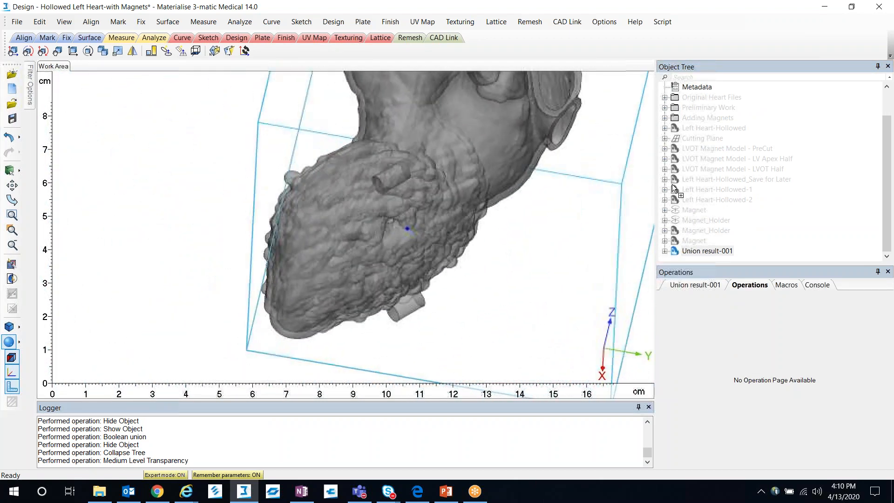
- Cut Union result-001 with the Cutting Plane, creating new parts and keeping the original
left_click(340, 24)
left_click(350, 150)
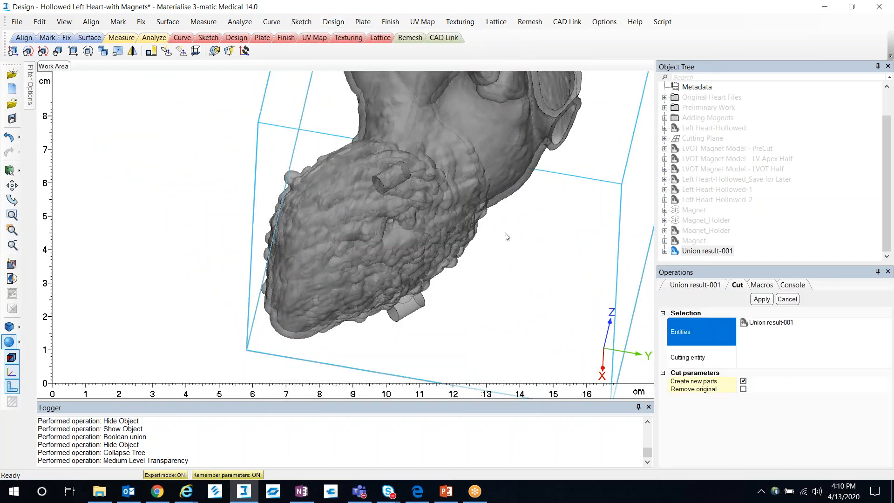
left_click(720, 354)
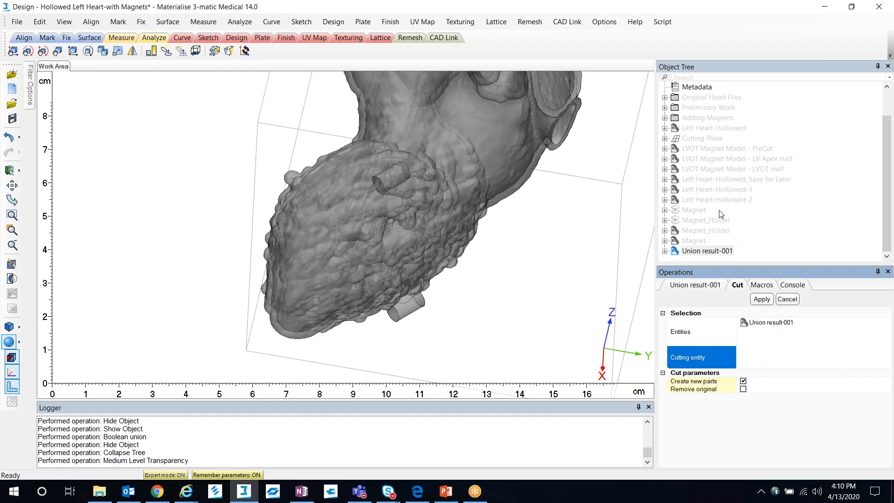
left_click(709, 138)
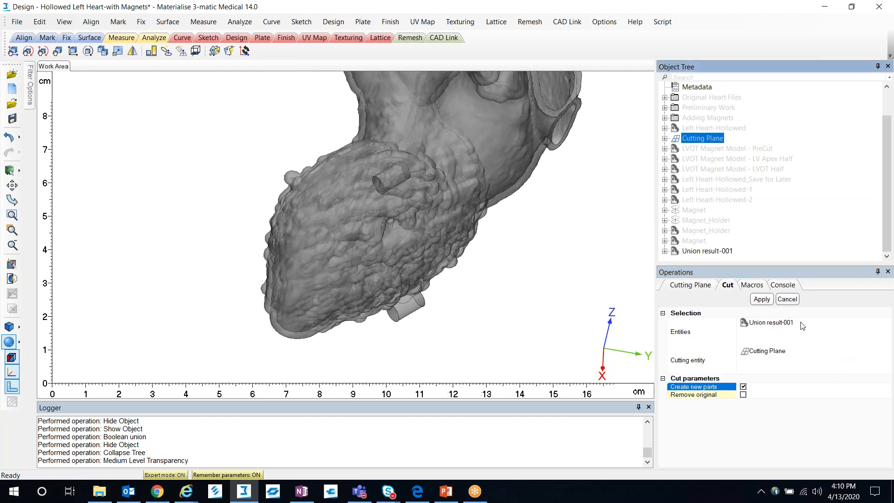
left_click(767, 302)
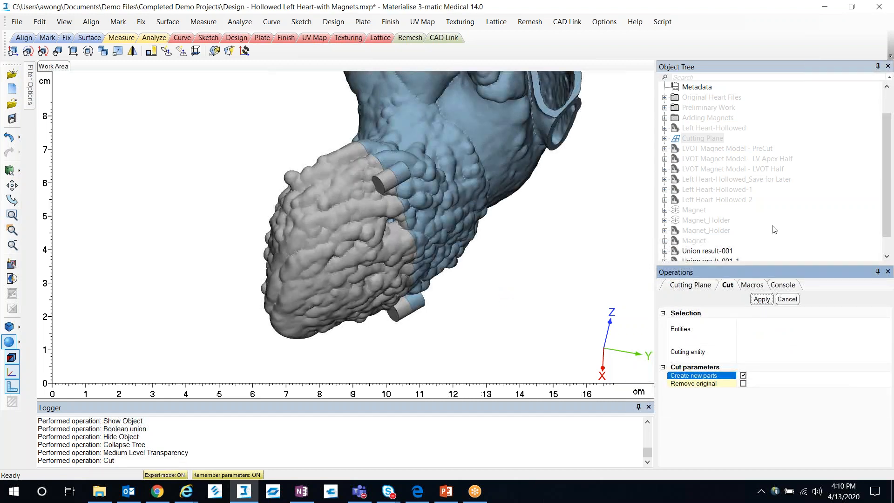
- Hide the uncut Union result-001 and view the two cut halves from several sides
scroll(759, 235, "down", 1)
right_click(727, 232)
left_click(746, 278)
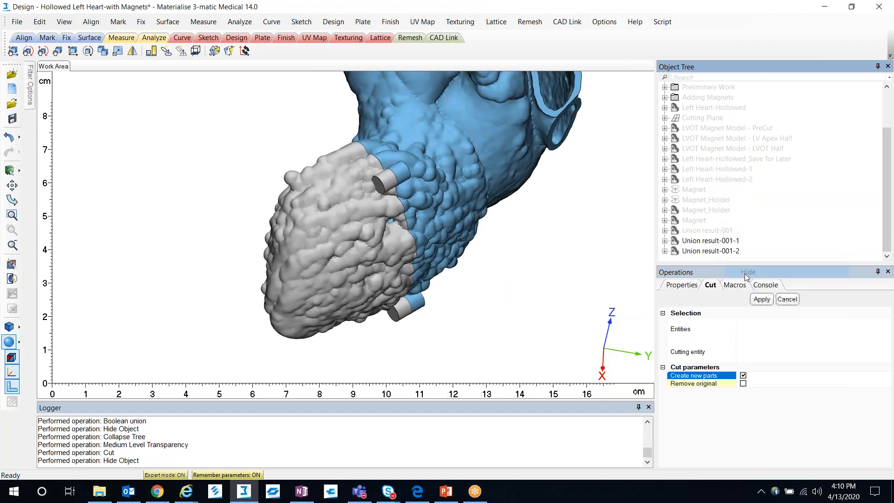
right_click_drag(518, 272, 535, 251)
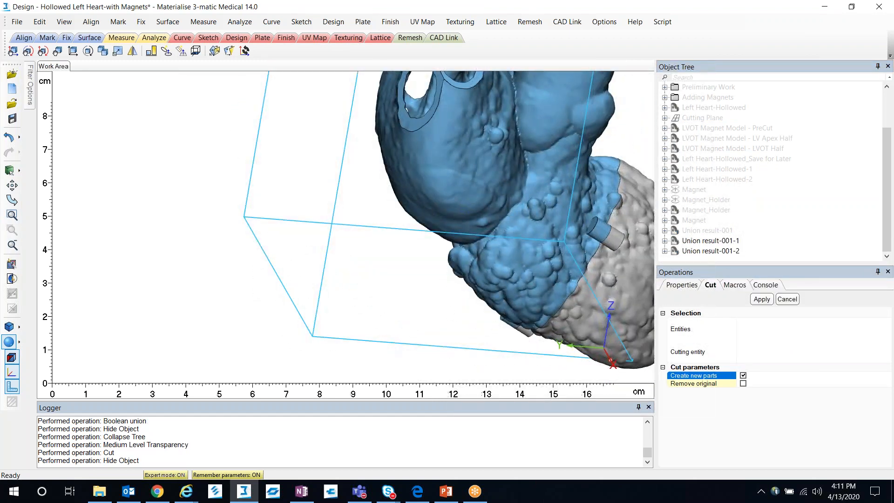
scroll(496, 273, "down", 5)
right_click_drag(438, 265, 355, 264)
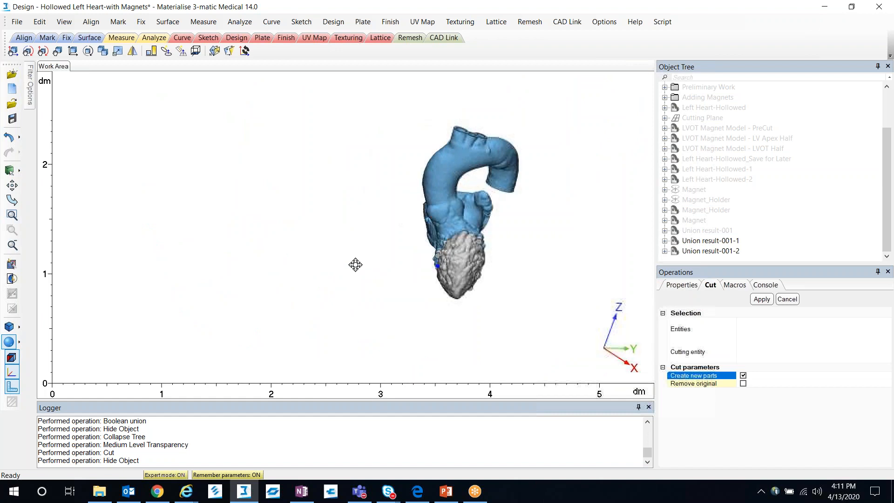
- Hide the apex half, Union result-001-1, and inspect the magnet holders on the cut face of Union result-001-2
right_click(719, 252)
right_click(718, 237)
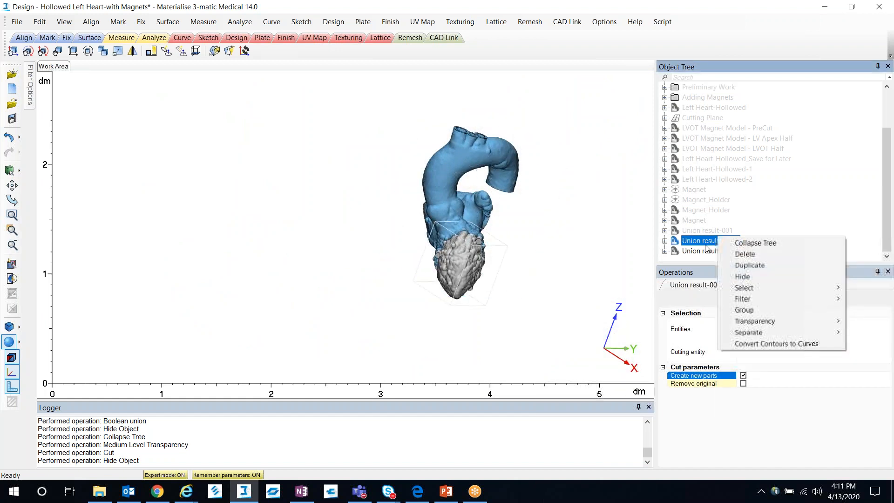
left_click(741, 276)
scroll(466, 219, "up", 4)
right_click_drag(461, 223, 513, 188)
scroll(464, 211, "up", 4)
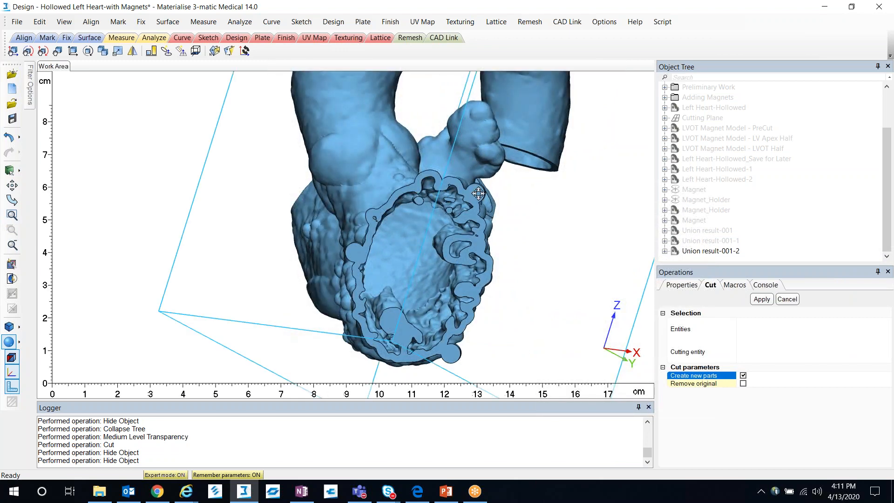
scroll(475, 201, "up", 3)
scroll(474, 209, "down", 2)
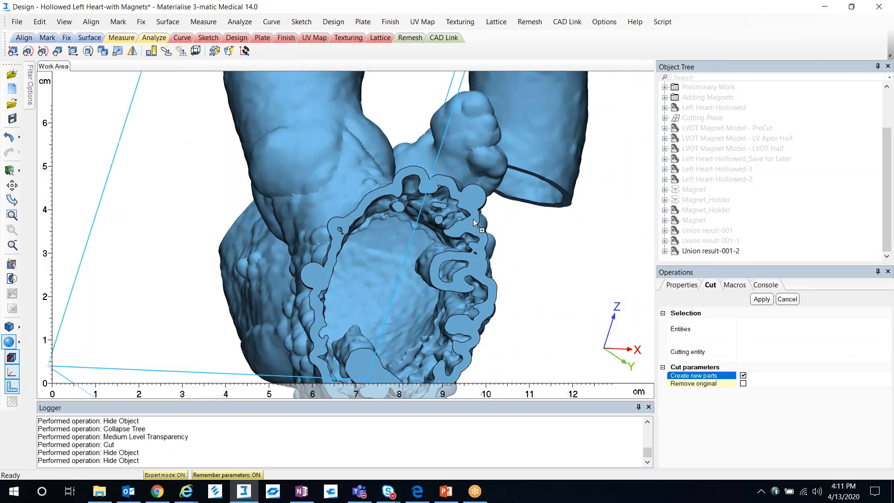
scroll(473, 219, "down", 2)
right_click_drag(473, 219, 512, 207)
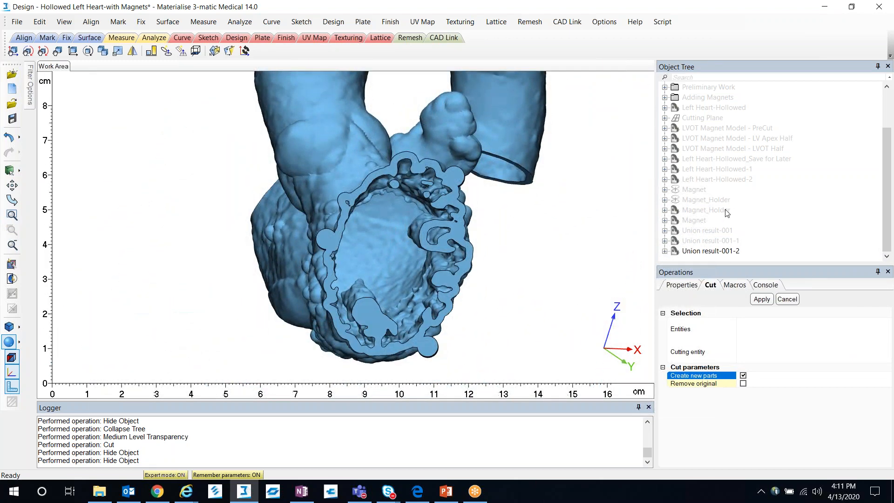
- Show the Magnet part together with Union result-001-2
right_click(694, 220)
left_click(717, 260)
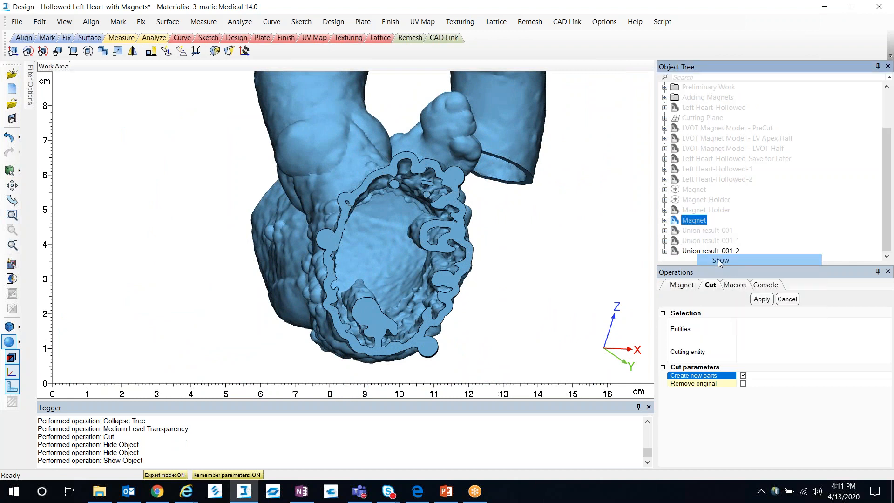
- Show Magnet 3 and Magnet 2 from the Adding Magnets group together with Union result-001-2
scroll(739, 183, "up", 2)
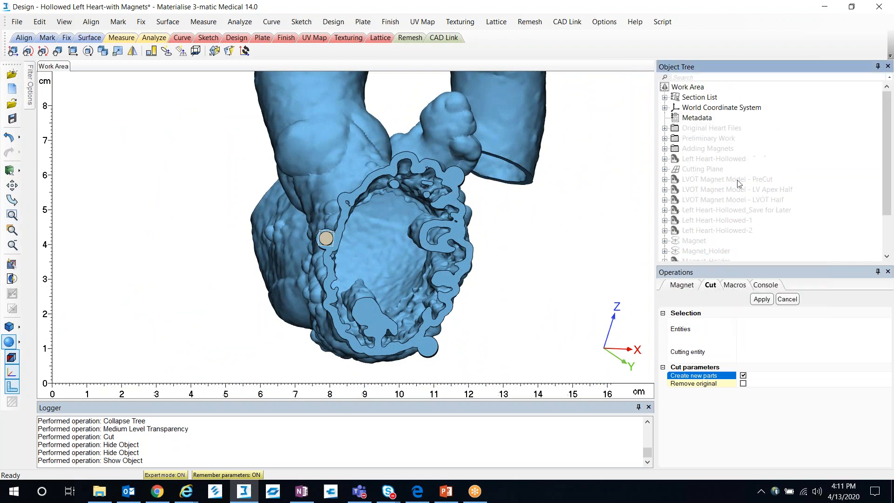
left_click(665, 148)
left_click(718, 221)
right_click(716, 230)
left_click(744, 272)
right_click_drag(535, 273, 460, 168)
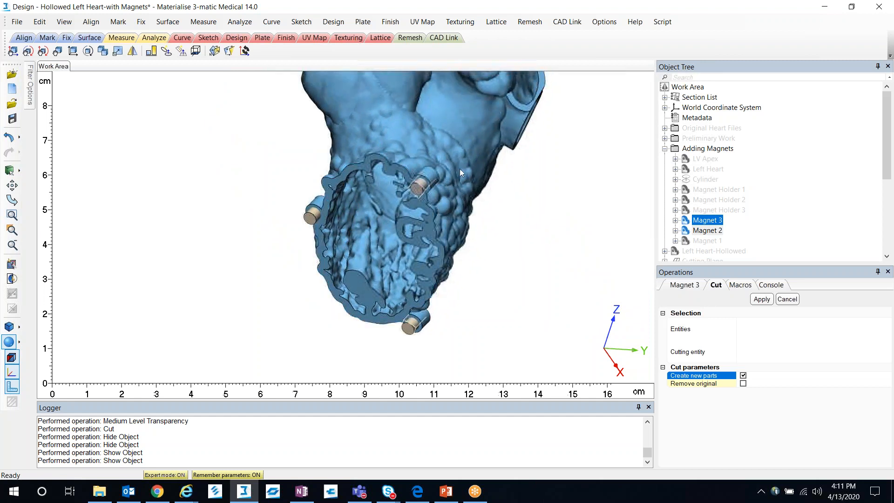
- Start a Boolean Subtraction with Union result-001-2 as the only entity, removing the preselected magnets
left_click(338, 24)
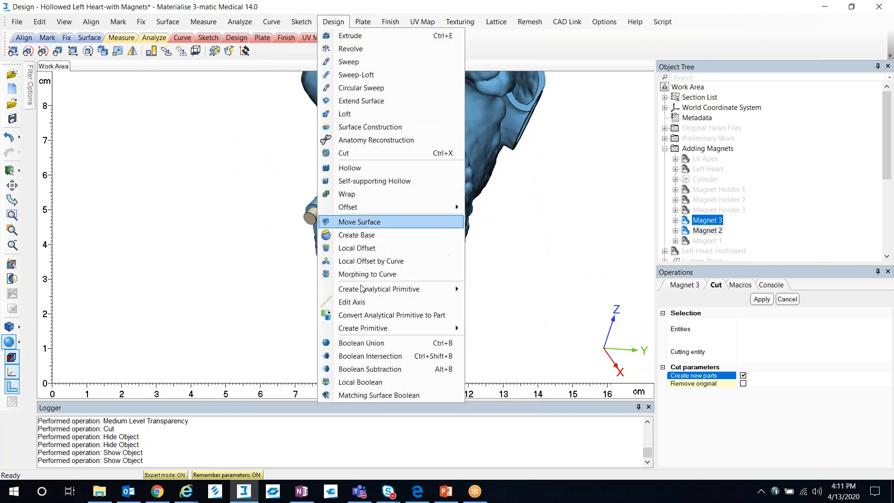
left_click(368, 367)
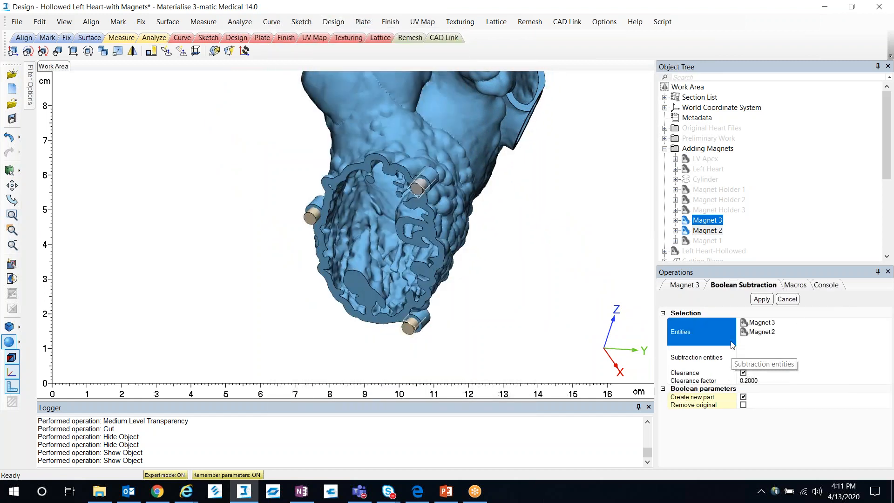
right_click(768, 332)
left_click(776, 345)
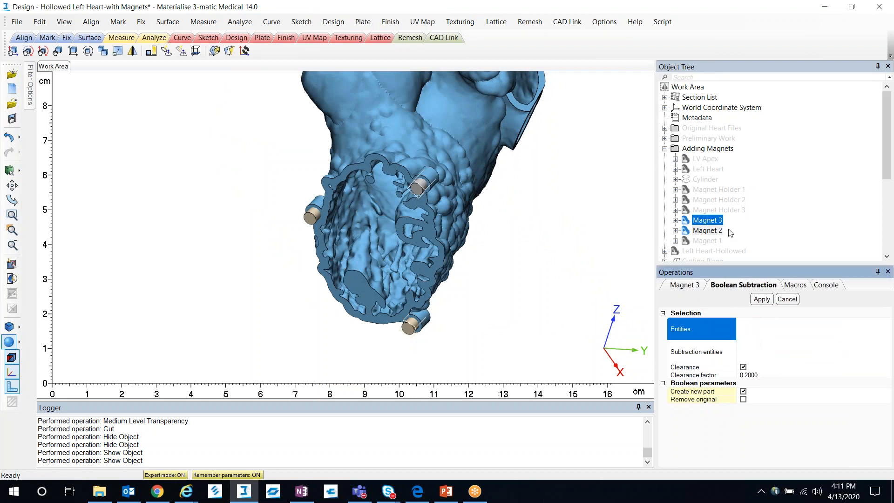
scroll(728, 232, "down", 5)
left_click(724, 251)
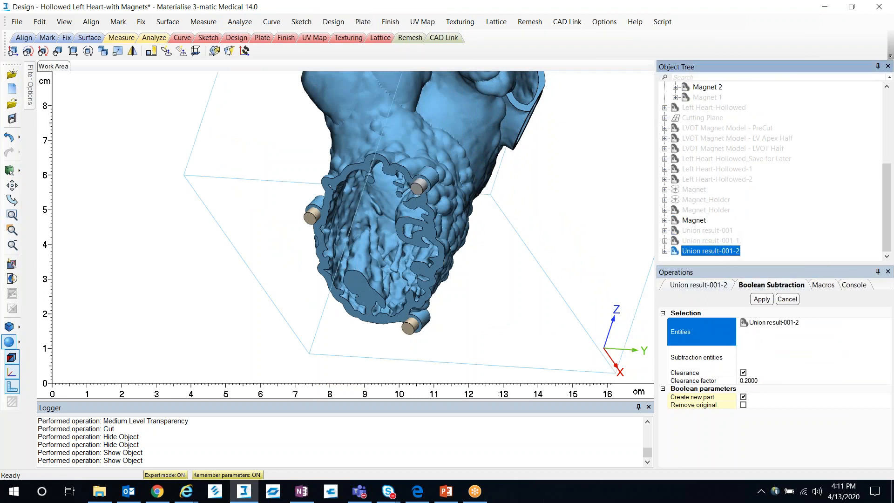
- Subtract Magnet, Magnet 2 and Magnet 3 from Union result-001-2 as a new part with clearance factor 0.2, and hide the original Union result-001-2
left_click(703, 358)
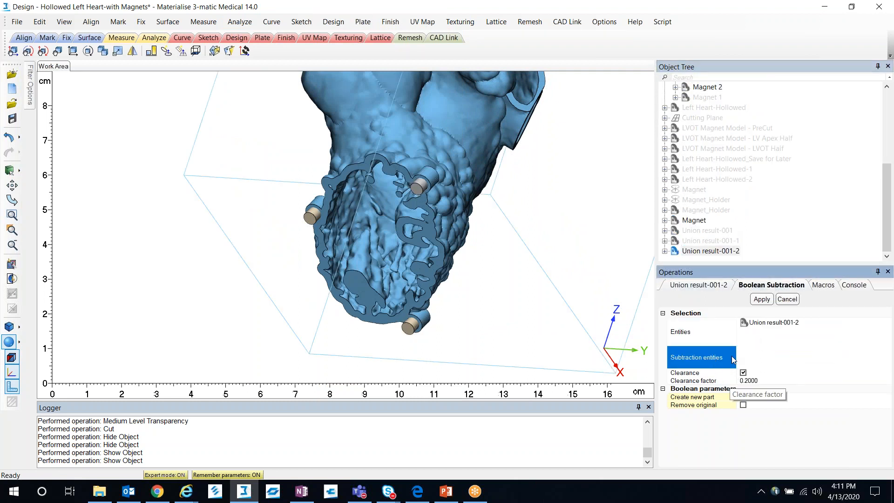
left_click(705, 221)
scroll(730, 229, "up", 3)
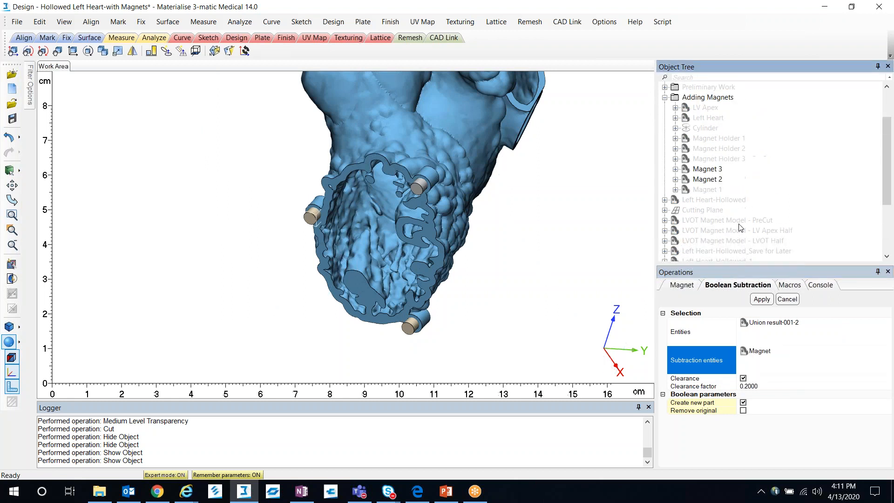
left_click(717, 180)
left_click(717, 170)
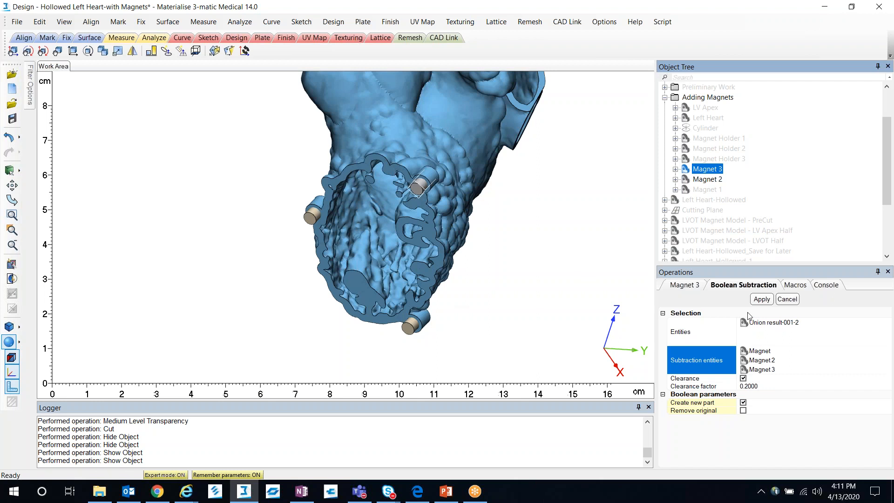
left_click(762, 301)
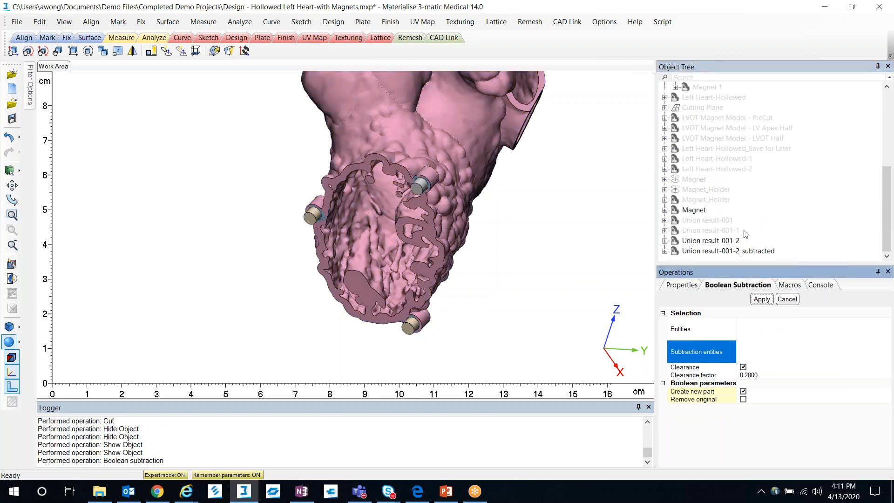
right_click(736, 242)
left_click(763, 281)
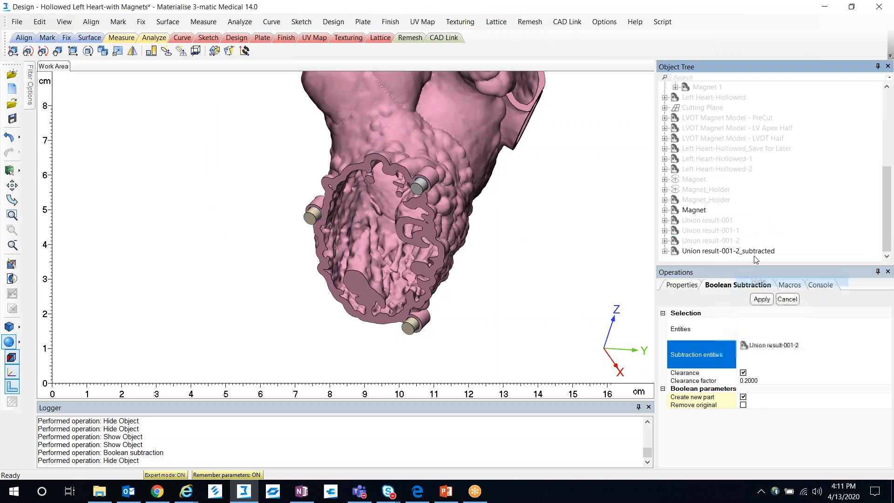
left_click(732, 232)
left_click(730, 328)
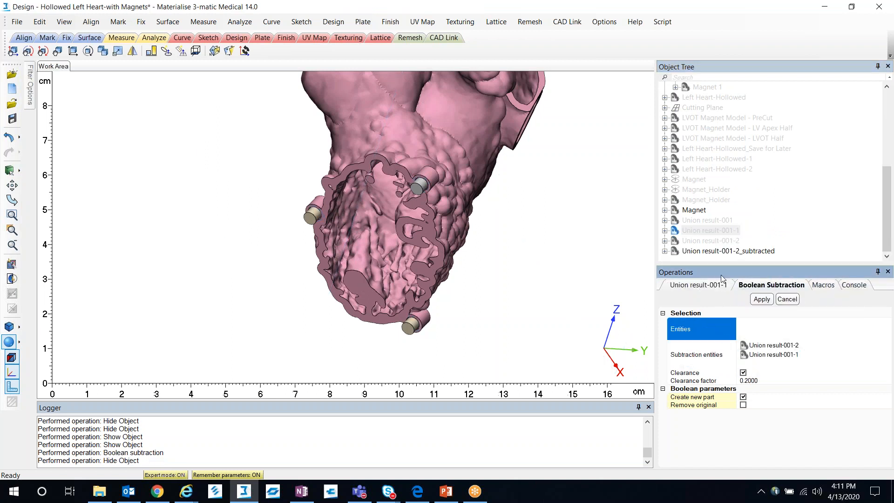
double_click(721, 232)
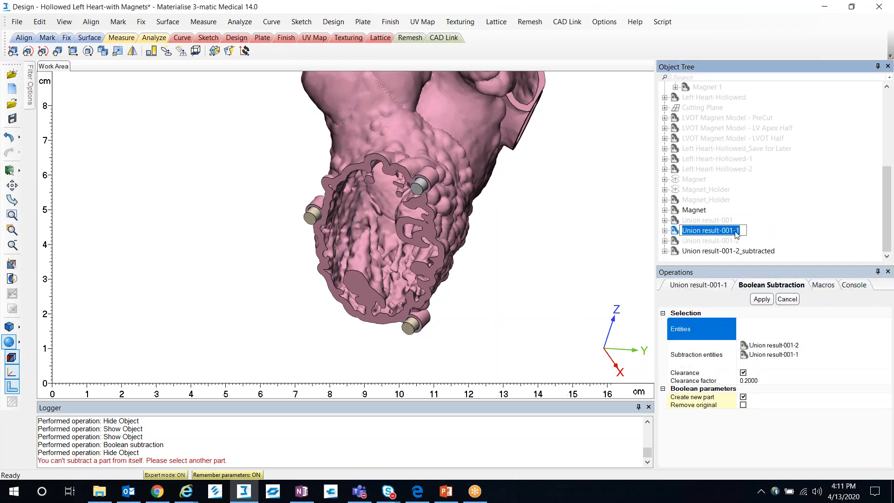
left_click(757, 338)
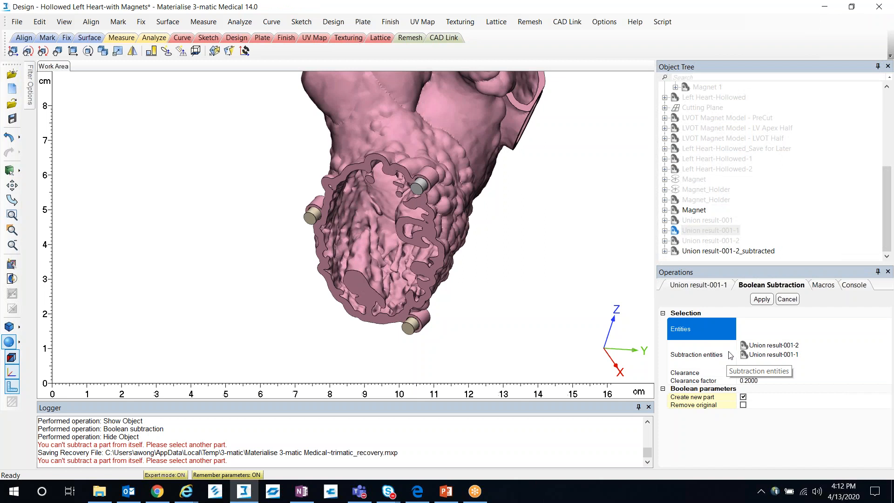
- Clear the wrongly picked parts from the subtraction entities and set Union result-001-1 as the entity to subtract from
right_click(768, 355)
left_click(794, 371)
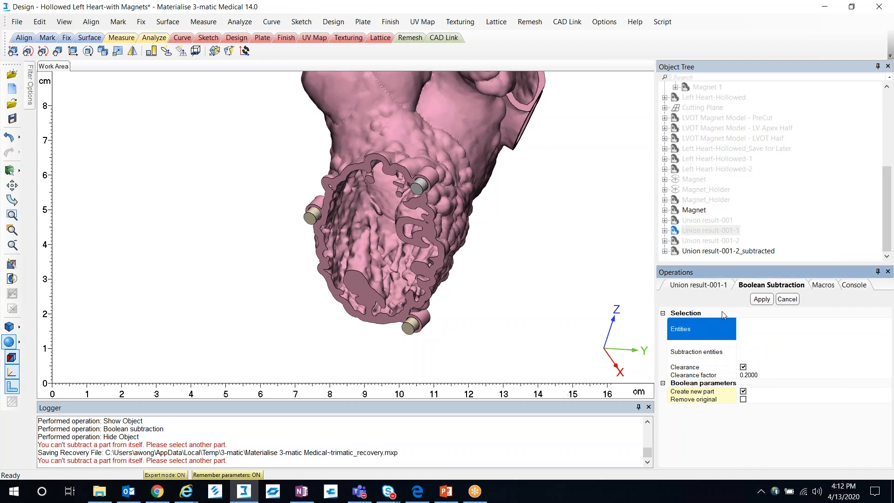
left_click(731, 231)
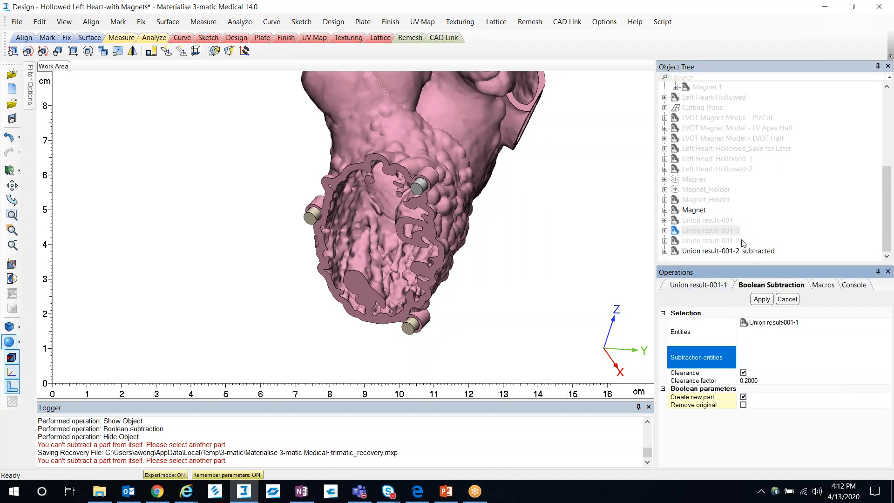
- Subtract Magnet, Magnet 2 and Magnet 3 from Union result-001-1 as a new part with clearance factor 0.2
left_click(701, 210)
scroll(724, 221, "up", 3)
left_click(707, 169)
left_click(719, 149)
left_click(707, 159)
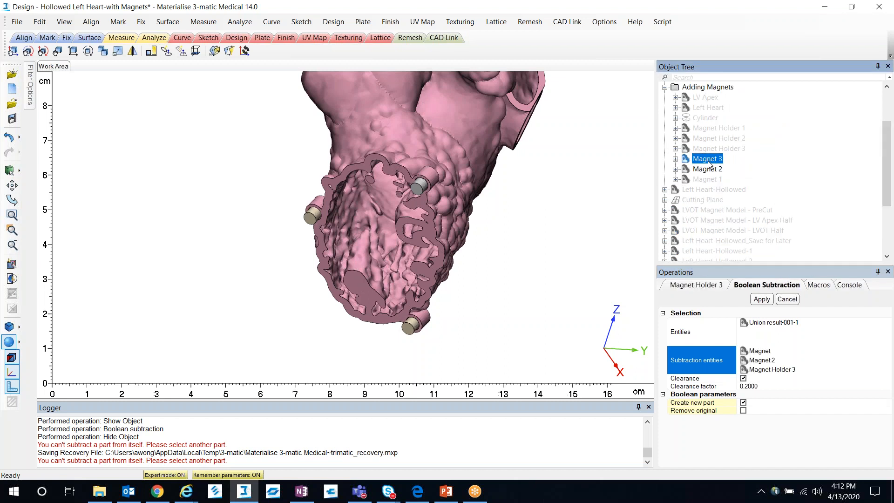
right_click(777, 367)
left_click(799, 373)
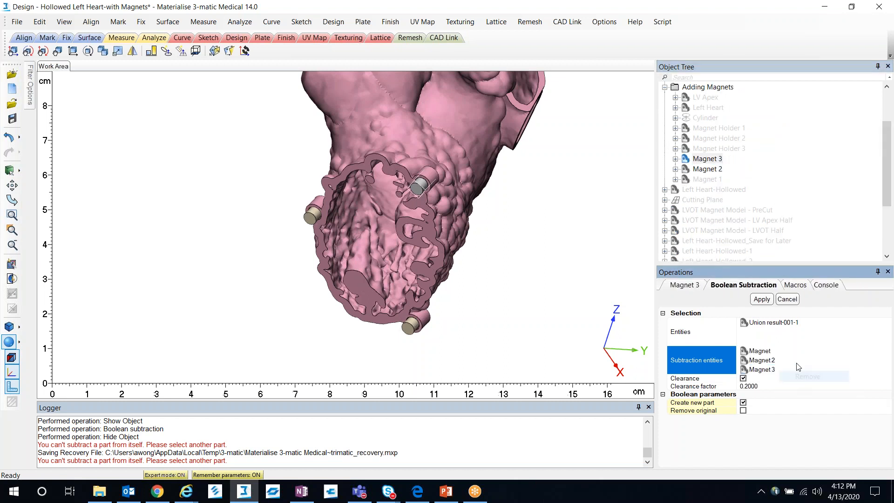
left_click(761, 299)
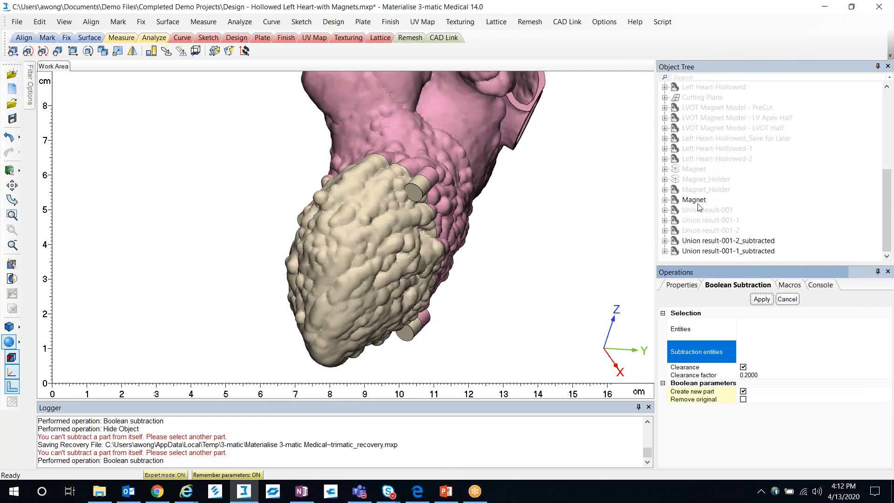
- Hide Union result-001-2_subtracted and the Magnet part, and inspect the magnet cavities on the apex half's cut face
right_click(699, 200)
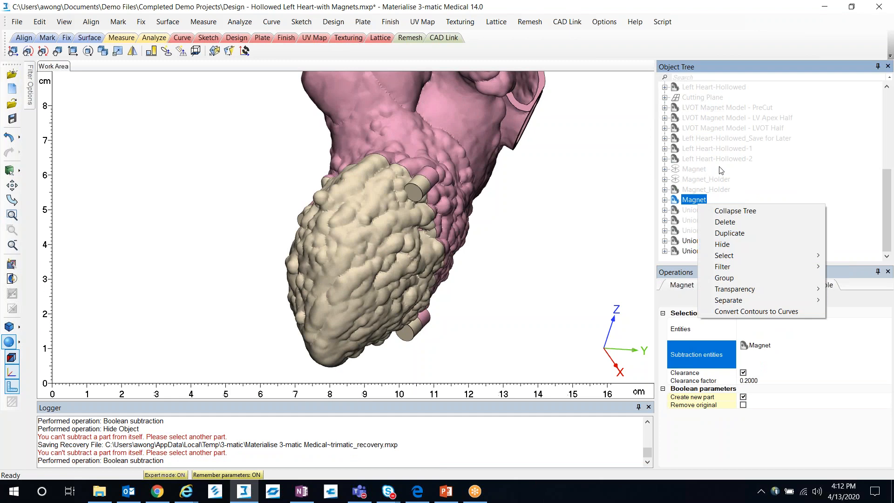
left_click(727, 234)
right_click(748, 241)
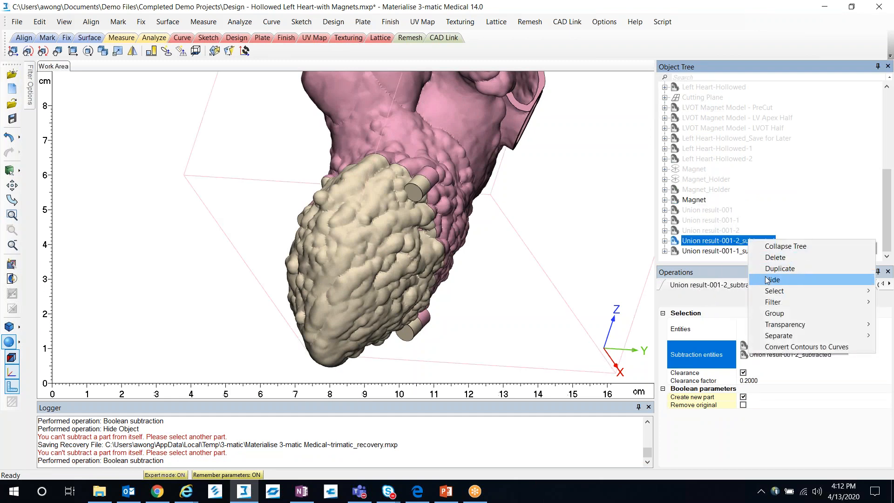
left_click(766, 280)
right_click_drag(433, 219, 457, 217)
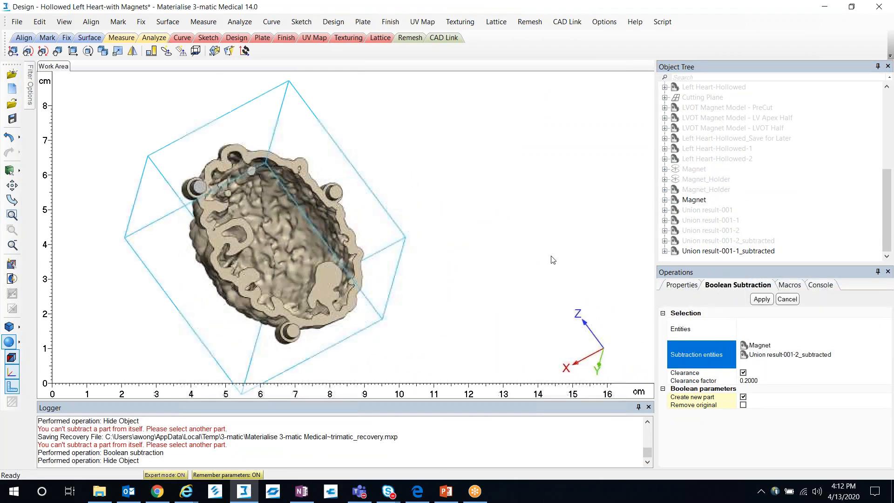
right_click(704, 201)
left_click(725, 240)
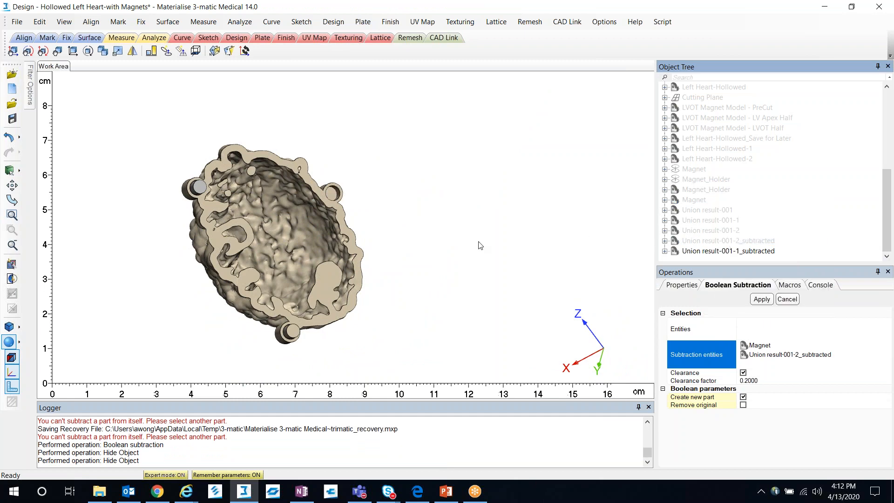
scroll(333, 197, "up", 5)
scroll(318, 206, "down", 5)
right_click_drag(305, 209, 360, 224)
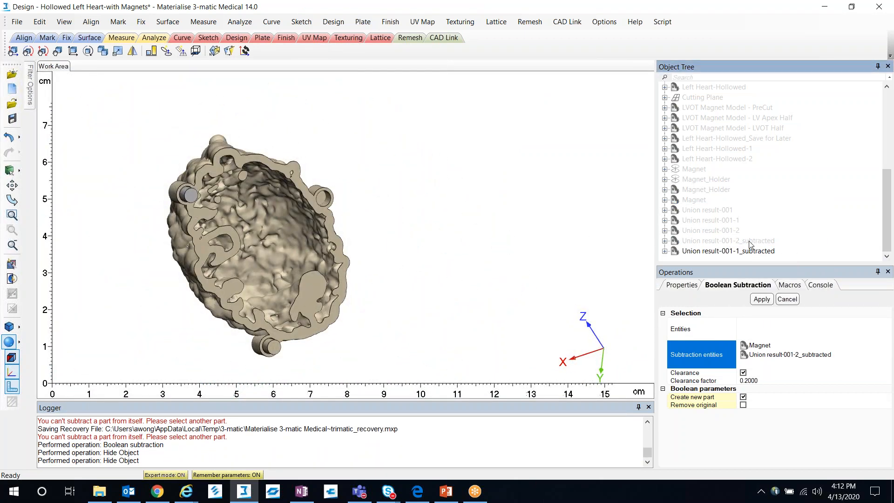
- Show Union result-001-2_subtracted, hide Union result-001-1_subtracted, and inspect the magnet holders on the upper half's cut face
right_click(752, 240)
left_click(777, 282)
right_click(753, 252)
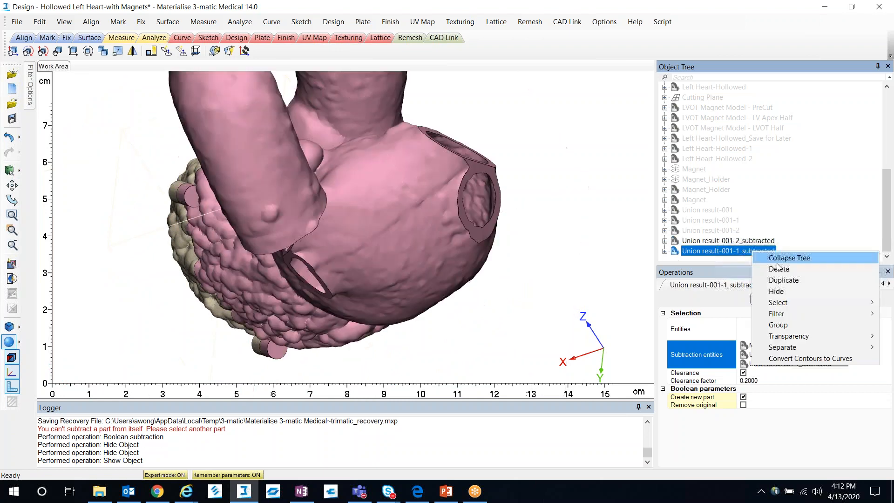
left_click(776, 291)
mouse_move(295, 269)
right_mouse_down()
mouse_move(392, 271)
mouse_move(354, 199)
mouse_move(357, 258)
mouse_move(307, 261)
right_mouse_up()
scroll(342, 260, "down", 5)
- Show Union result-001-1_subtracted again and view both subtracted halves together as the complete heart
right_click(753, 251)
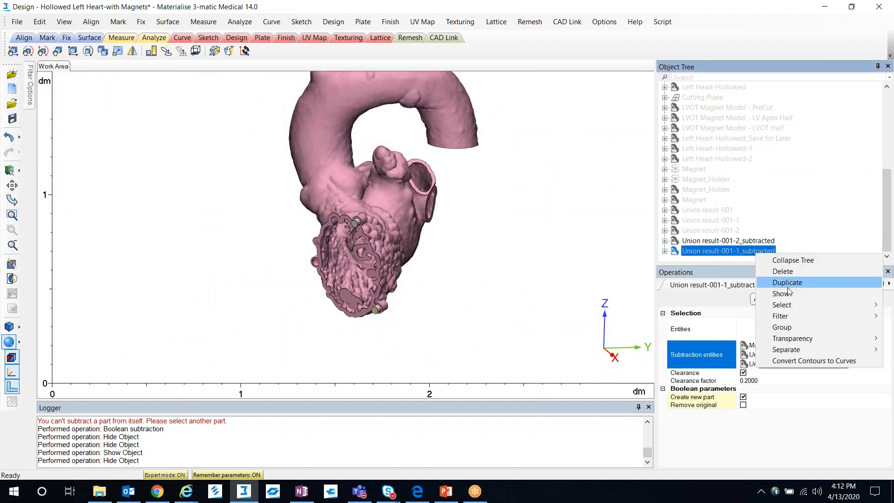
left_click(758, 281)
mouse_move(461, 298)
right_mouse_down()
mouse_move(477, 294)
mouse_move(456, 297)
right_mouse_up()
scroll(403, 252, "down", 5)
right_click_drag(404, 252, 409, 266)
scroll(409, 267, "up", 3)
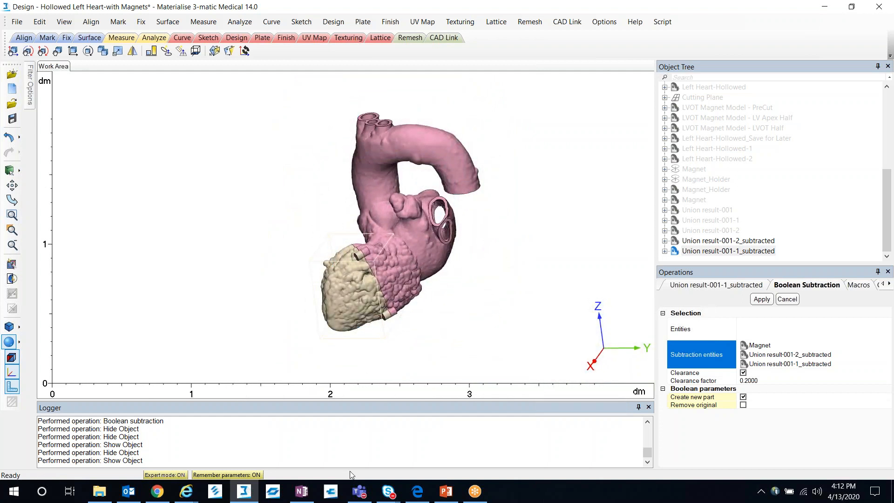